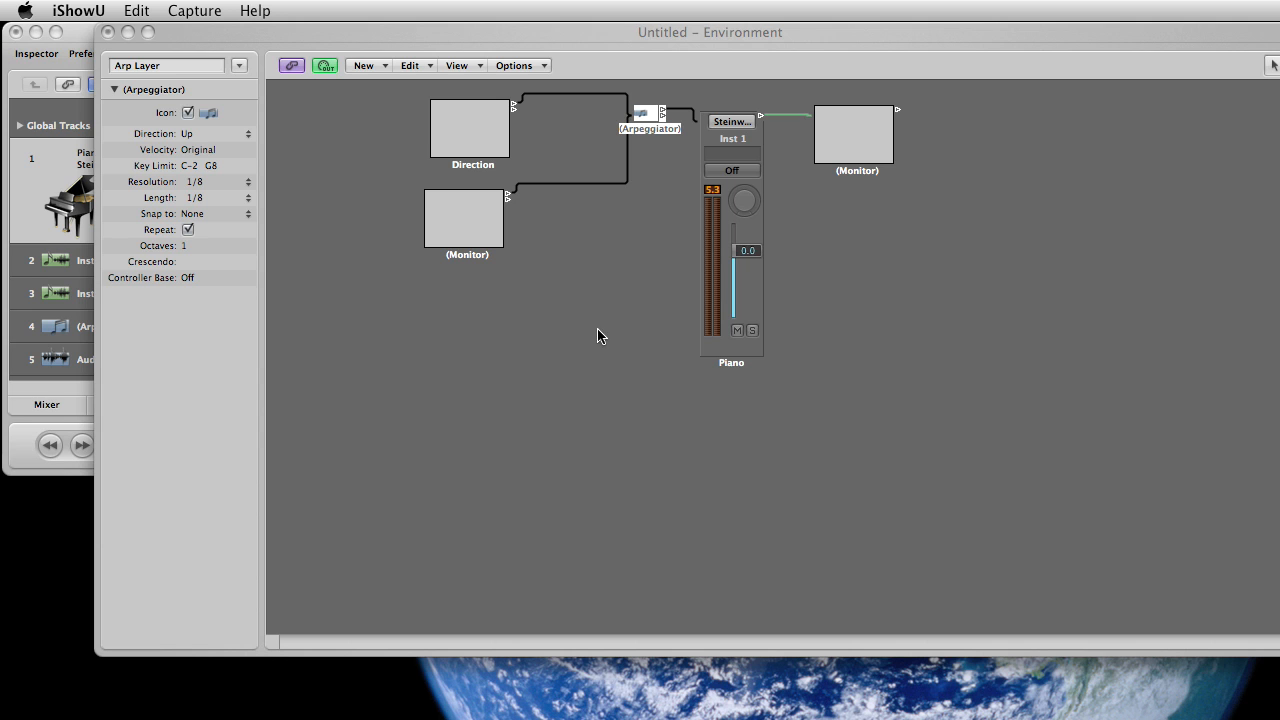
Inspect the parameters of the arpeggiator, the input monitors and the Piano channel strip in the Arp Layer
left_click(645, 128)
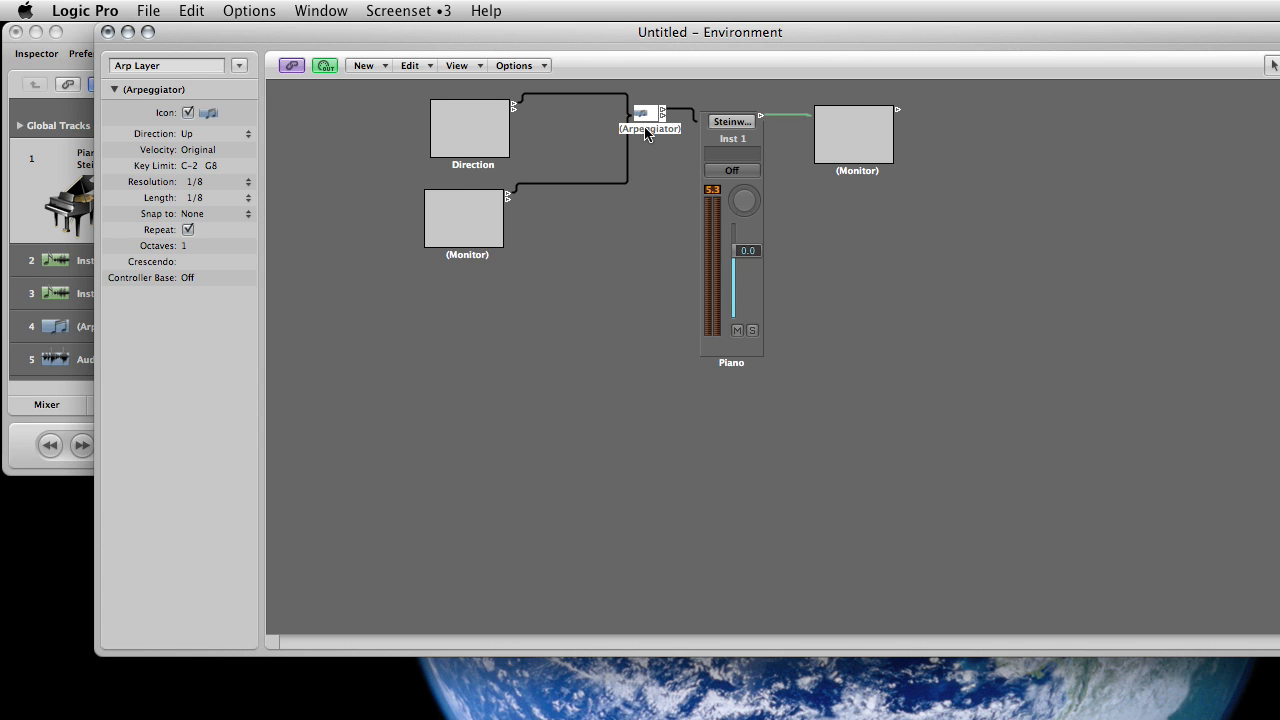
left_click(468, 172)
left_click(463, 257)
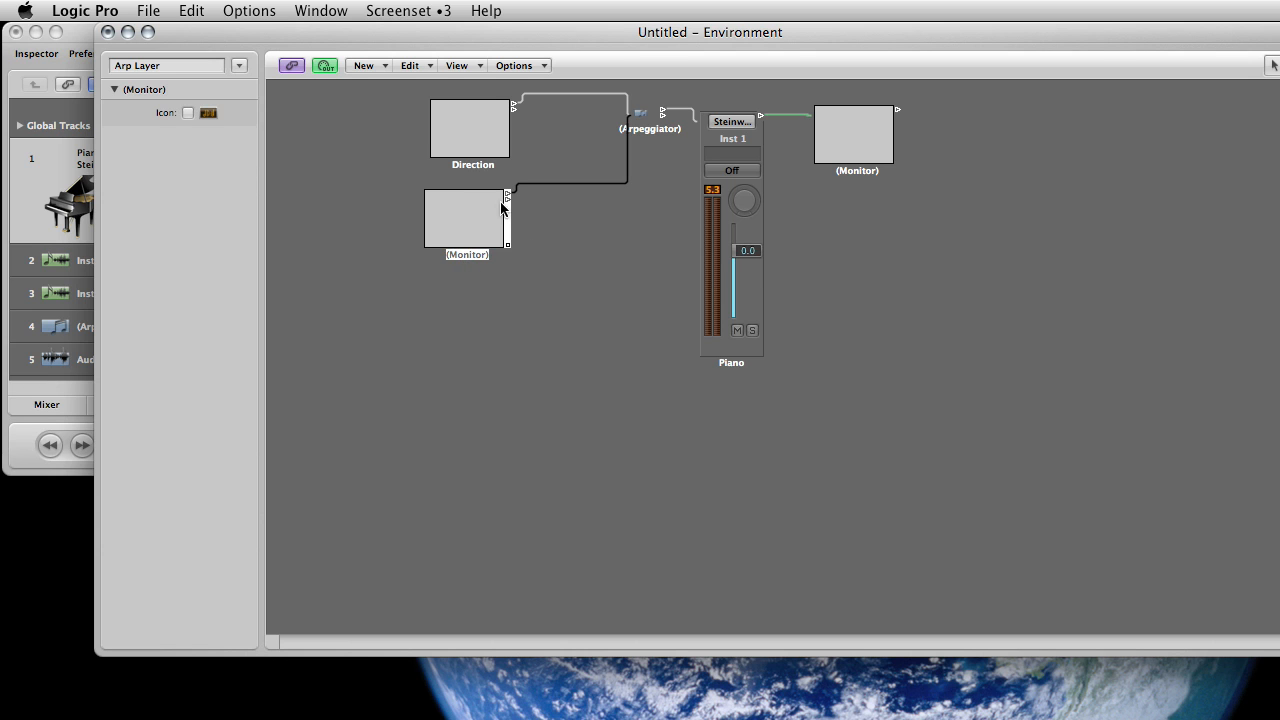
left_click(729, 364)
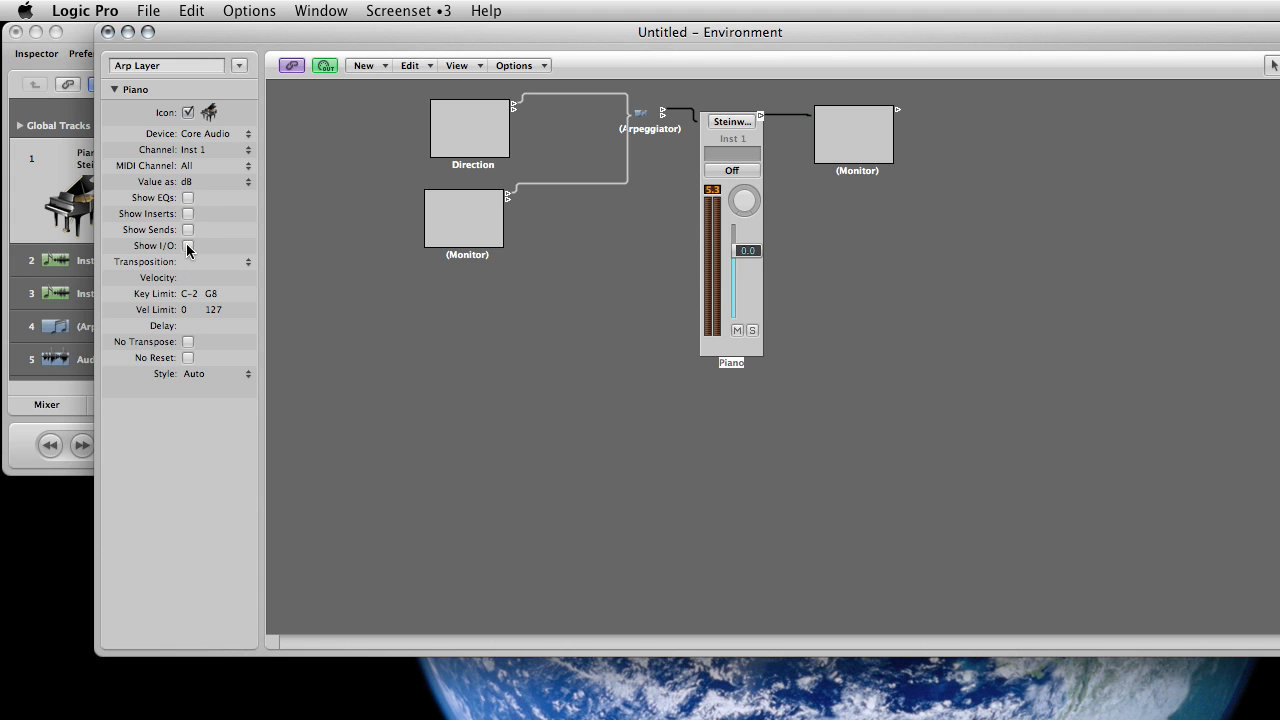
left_click(557, 290)
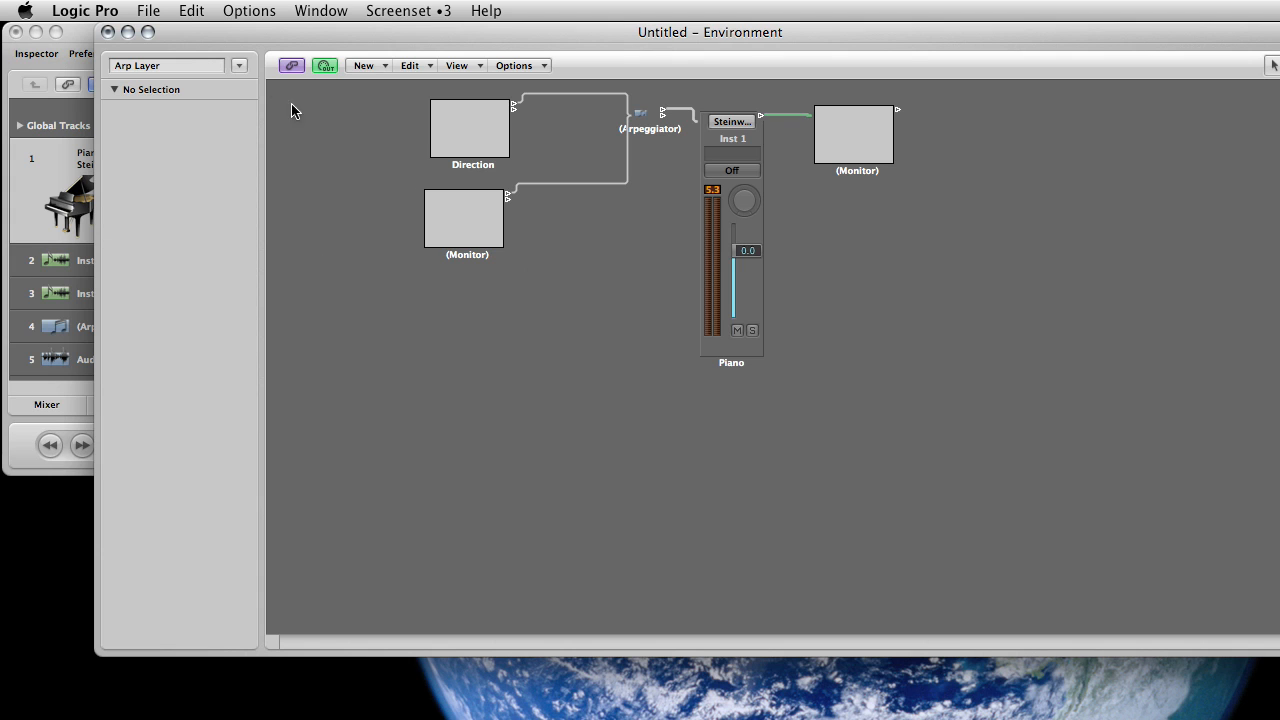
Add a Text fader to the Arp Layer and place it beside the Direction monitor
left_click(365, 70)
mouse_move(384, 157)
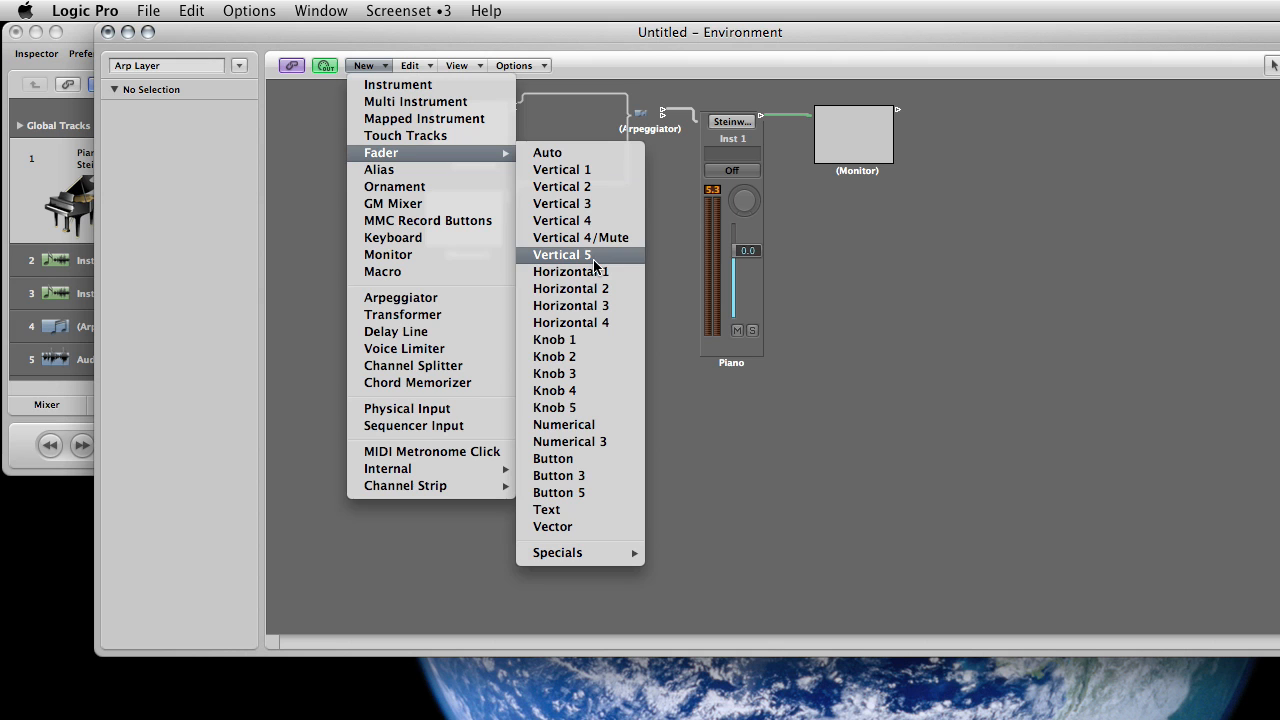
left_click(550, 512)
left_click_drag(372, 190, 335, 143)
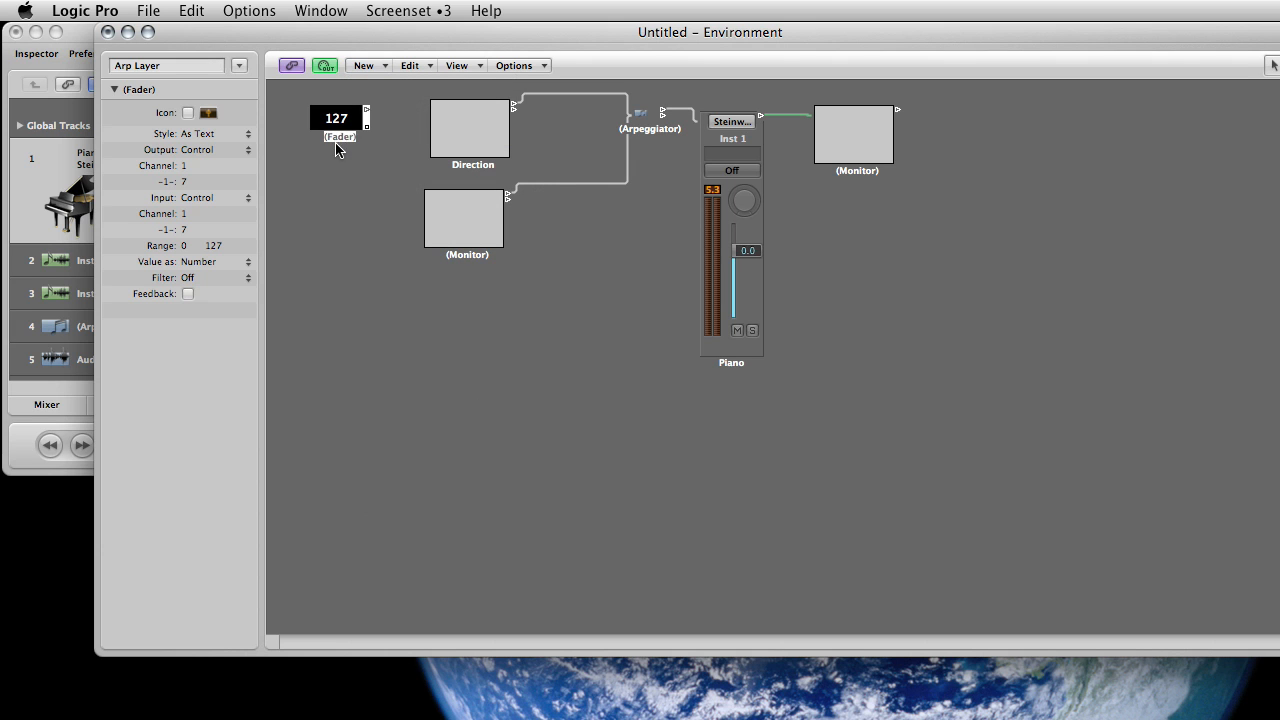
Change the arpeggiator's icon to the red bird and select the arpeggiator's track in the Arrange window
left_click(643, 137)
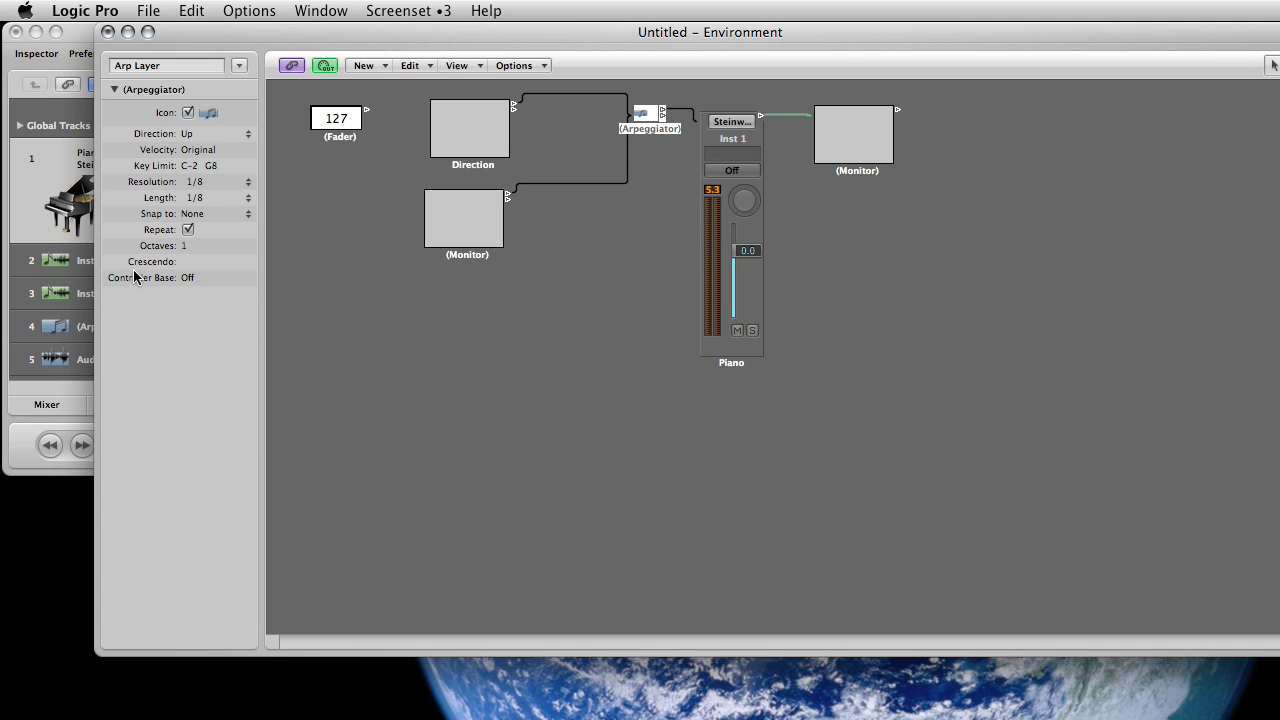
left_click(218, 112)
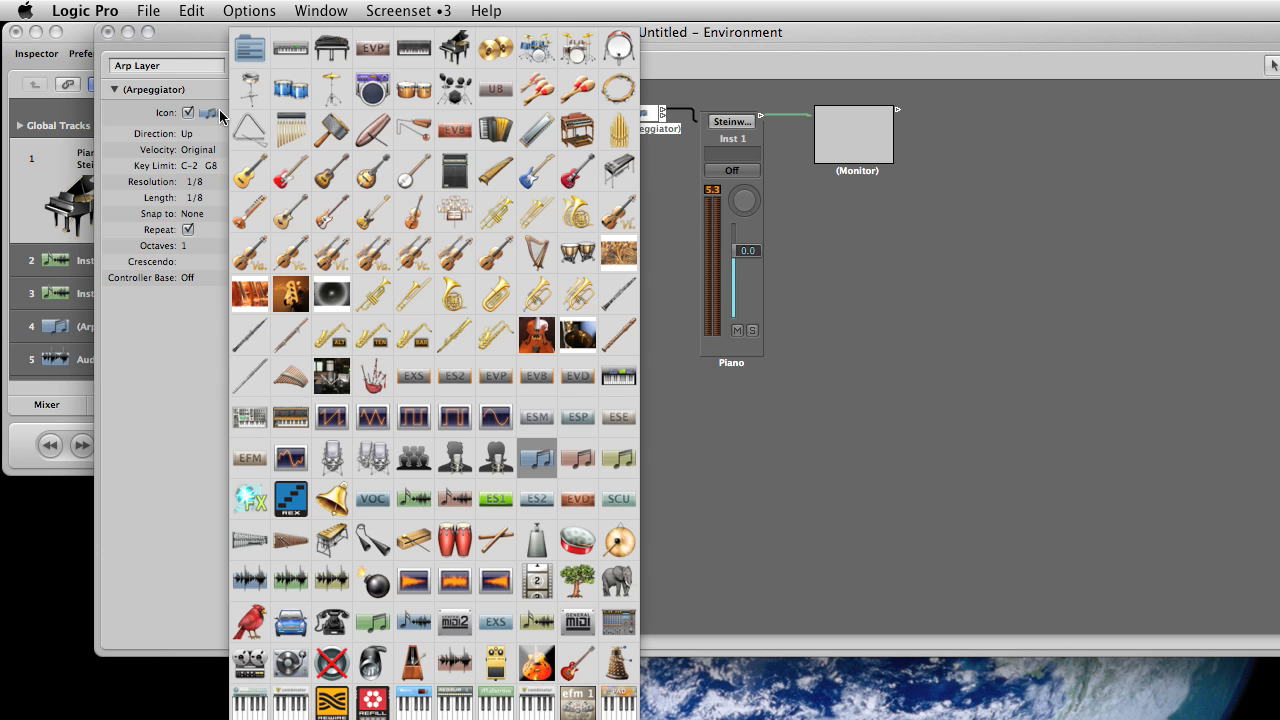
left_click(254, 622)
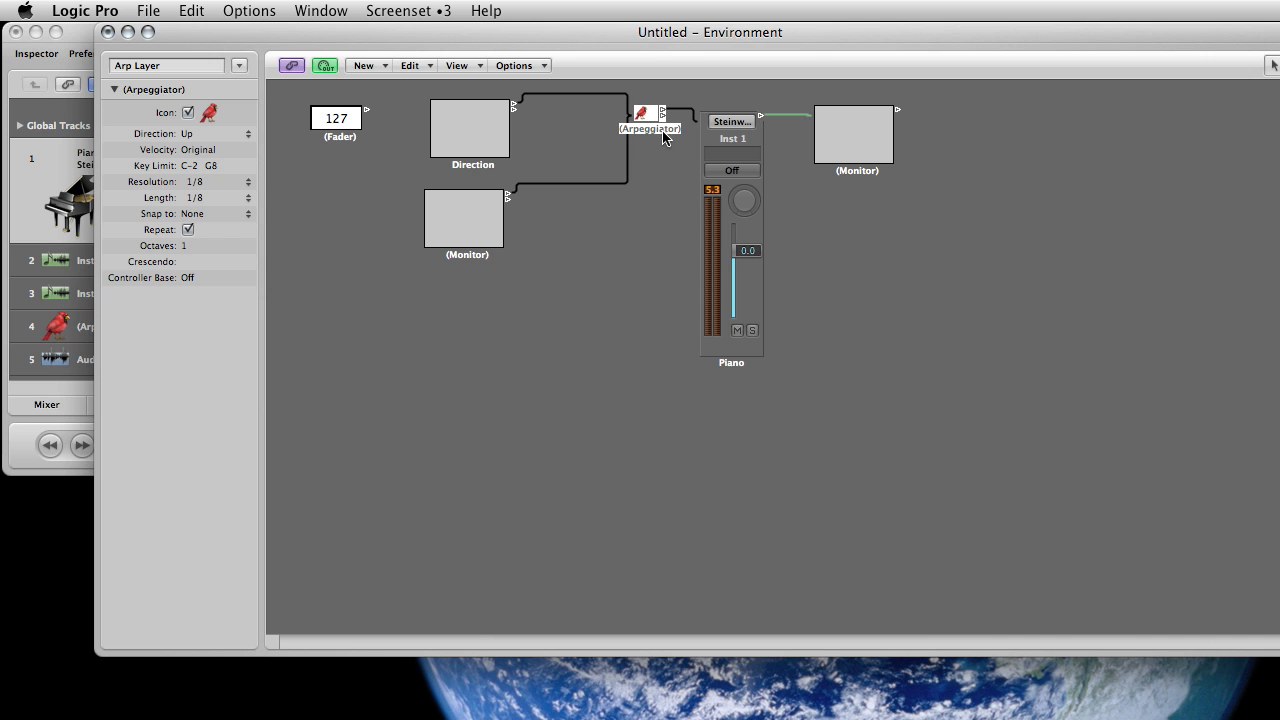
left_click(76, 338)
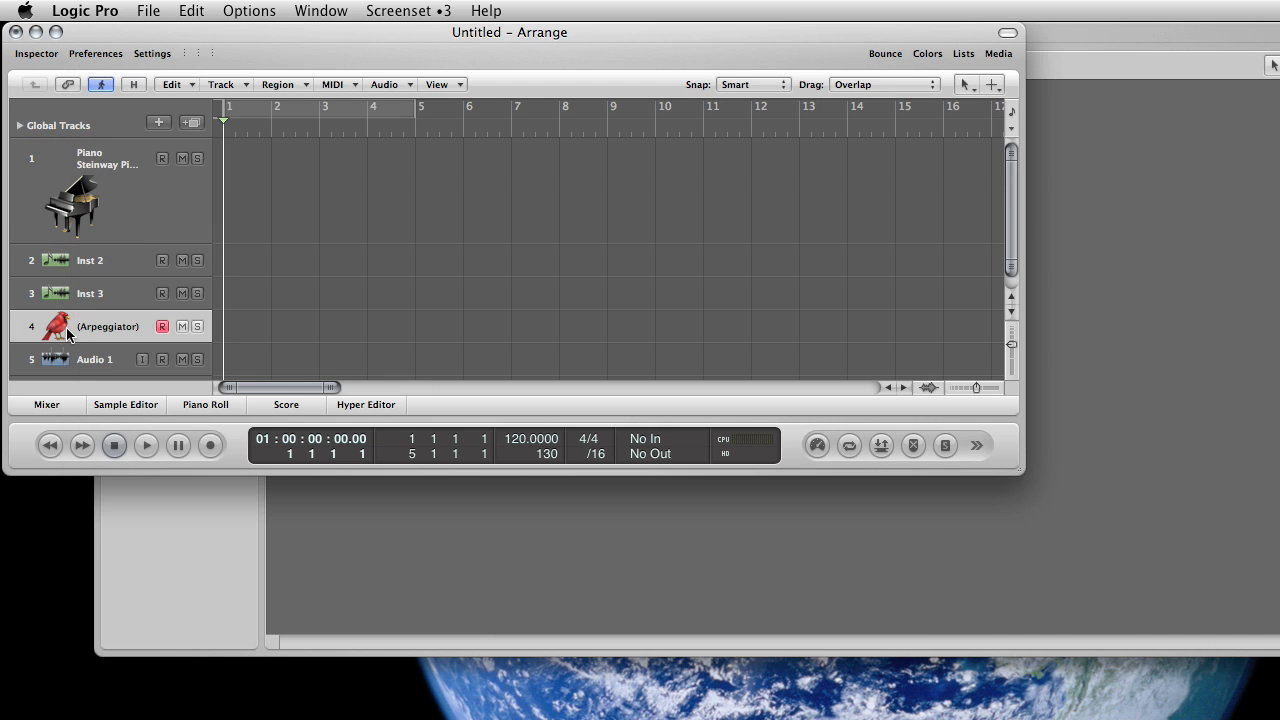
left_click(162, 326)
left_click(423, 506)
Move the text fader slightly lower and rename it Direction
left_click_drag(330, 140, 341, 158)
left_click(474, 171)
left_click(648, 128)
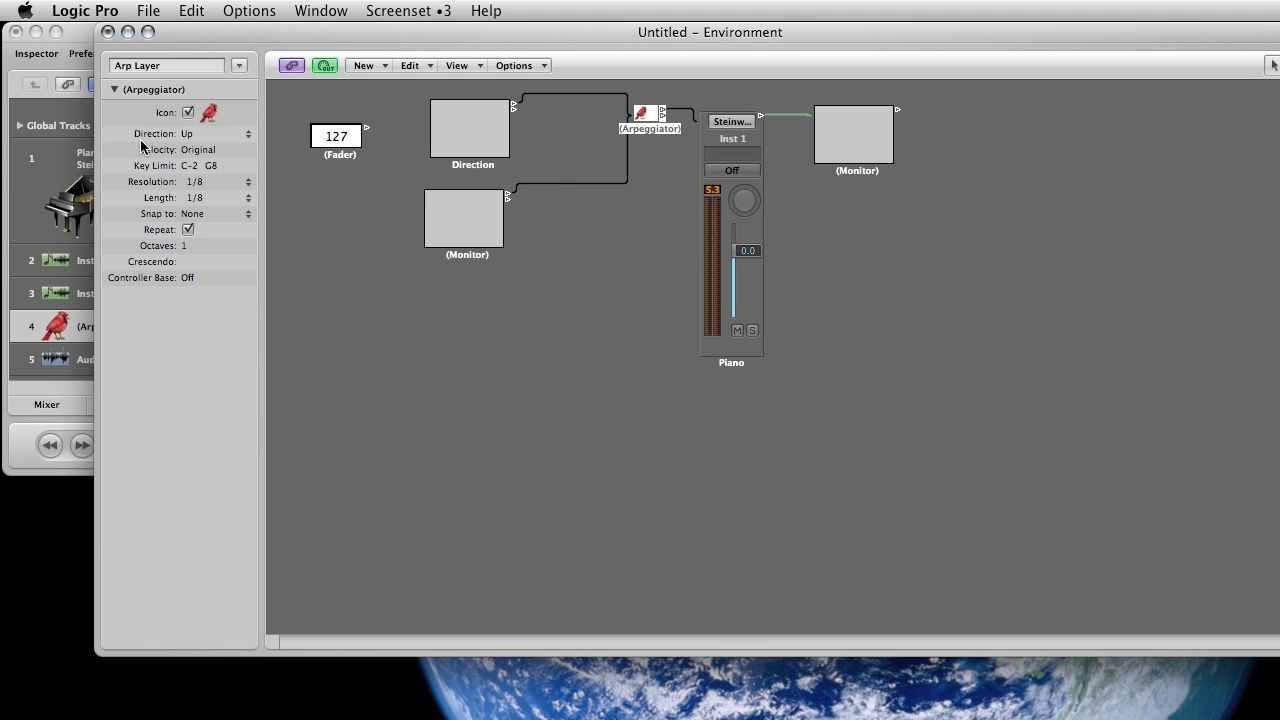
left_click(346, 153)
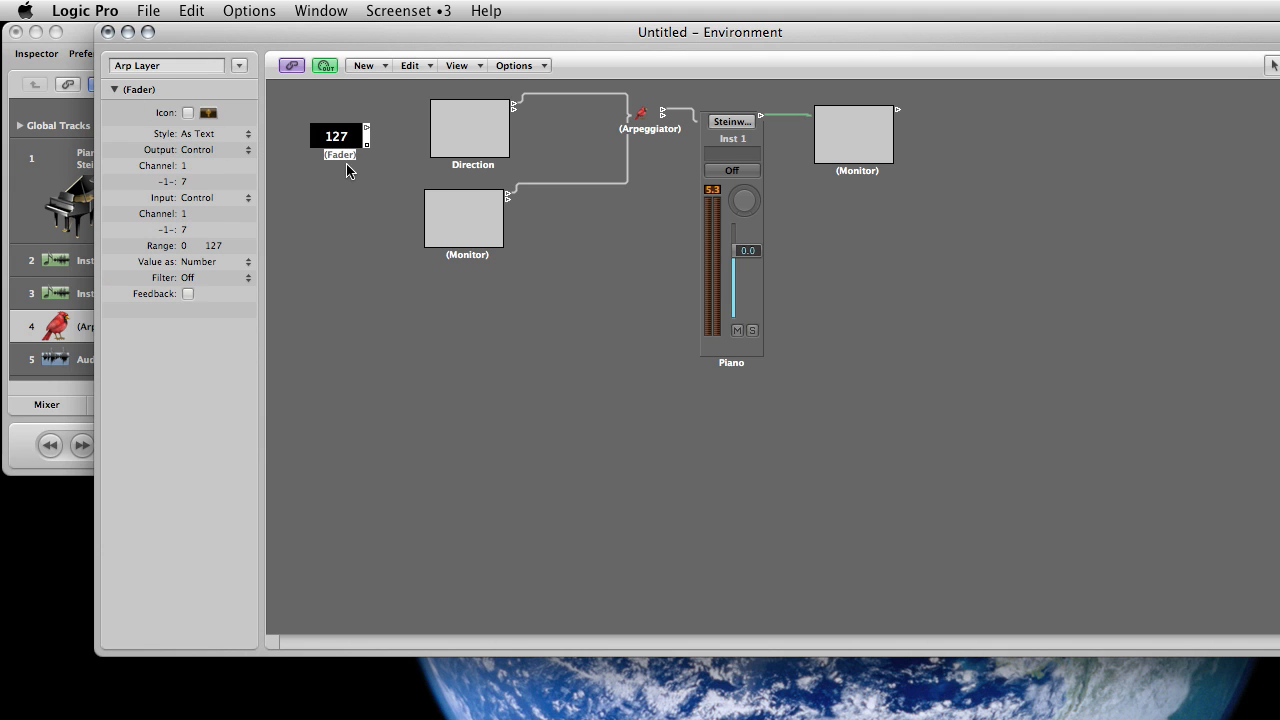
key("Escape")
key("4")
left_click(340, 155)
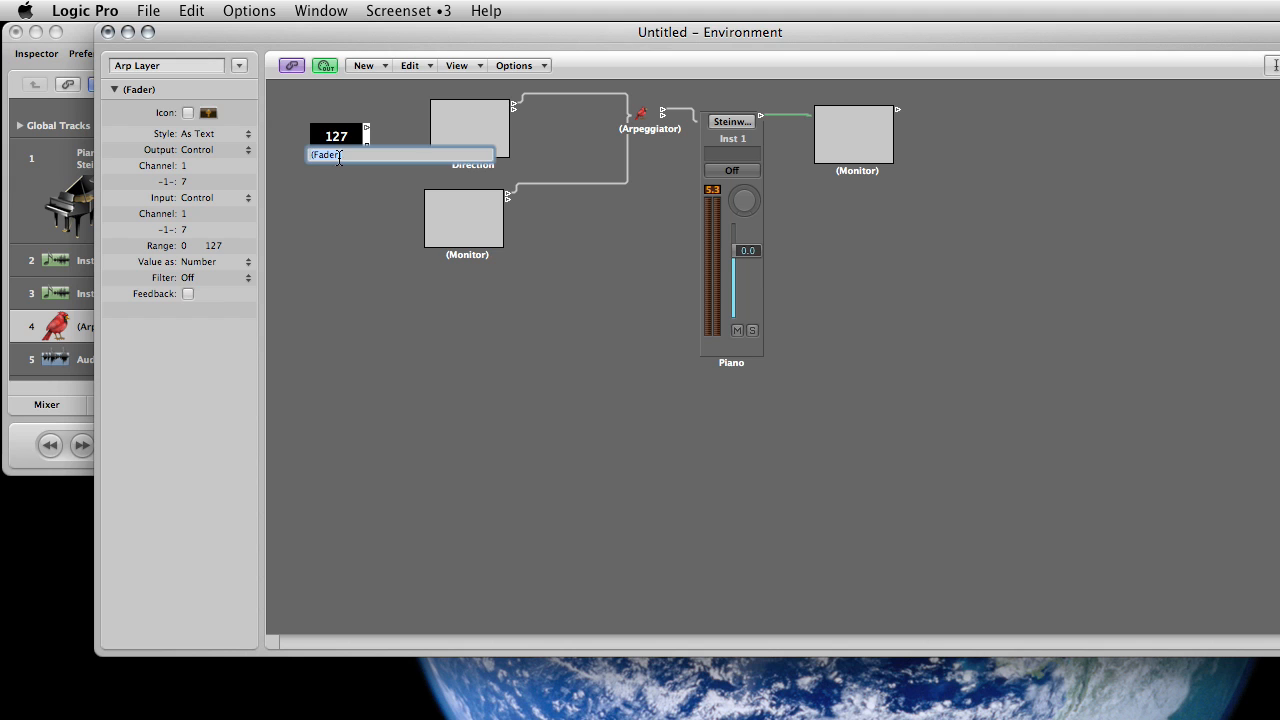
type("Direction")
key("Return")
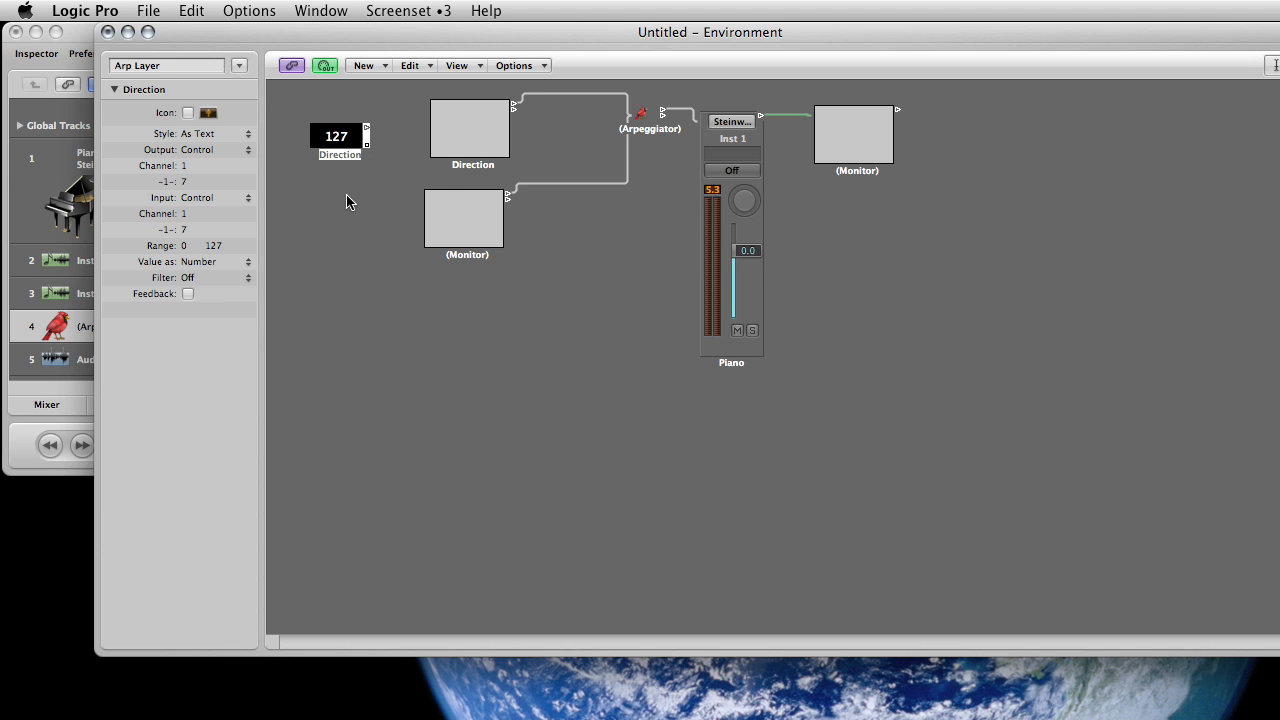
Cable the Direction fader into the Direction monitor and lower the fader's value to 80
left_click(480, 167)
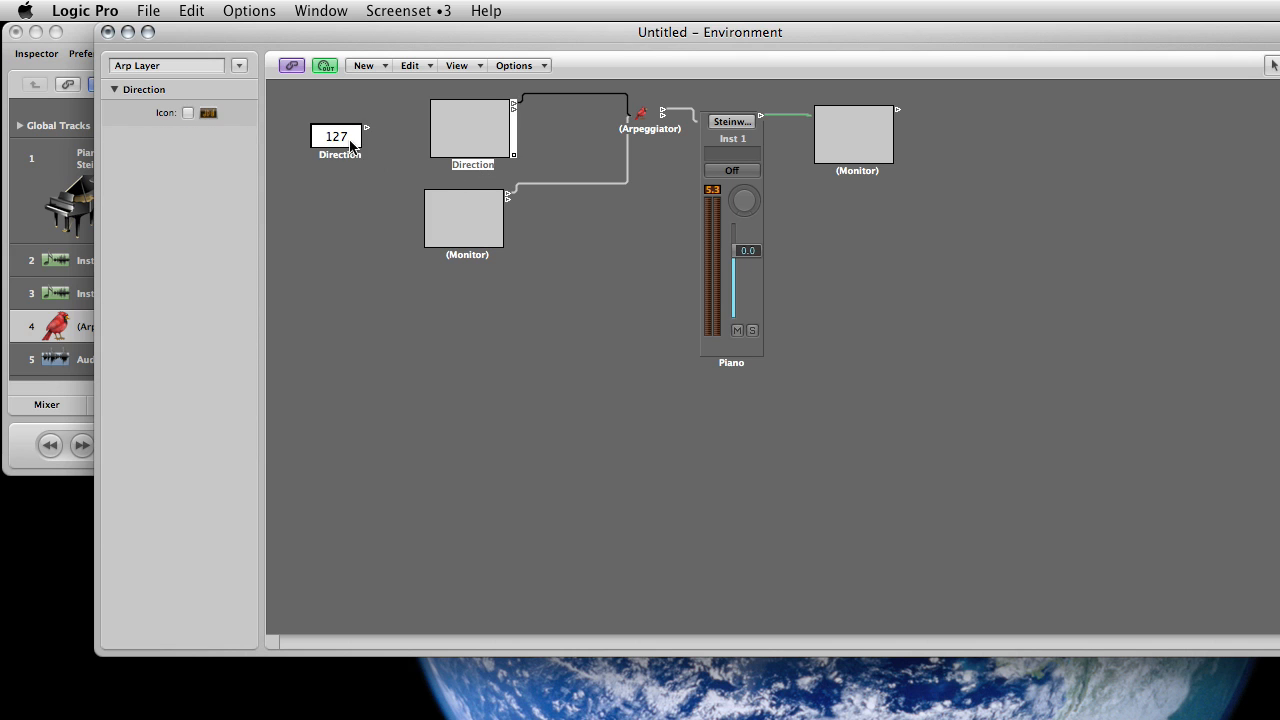
left_click_drag(366, 128, 432, 138)
left_click_drag(341, 138, 345, 231)
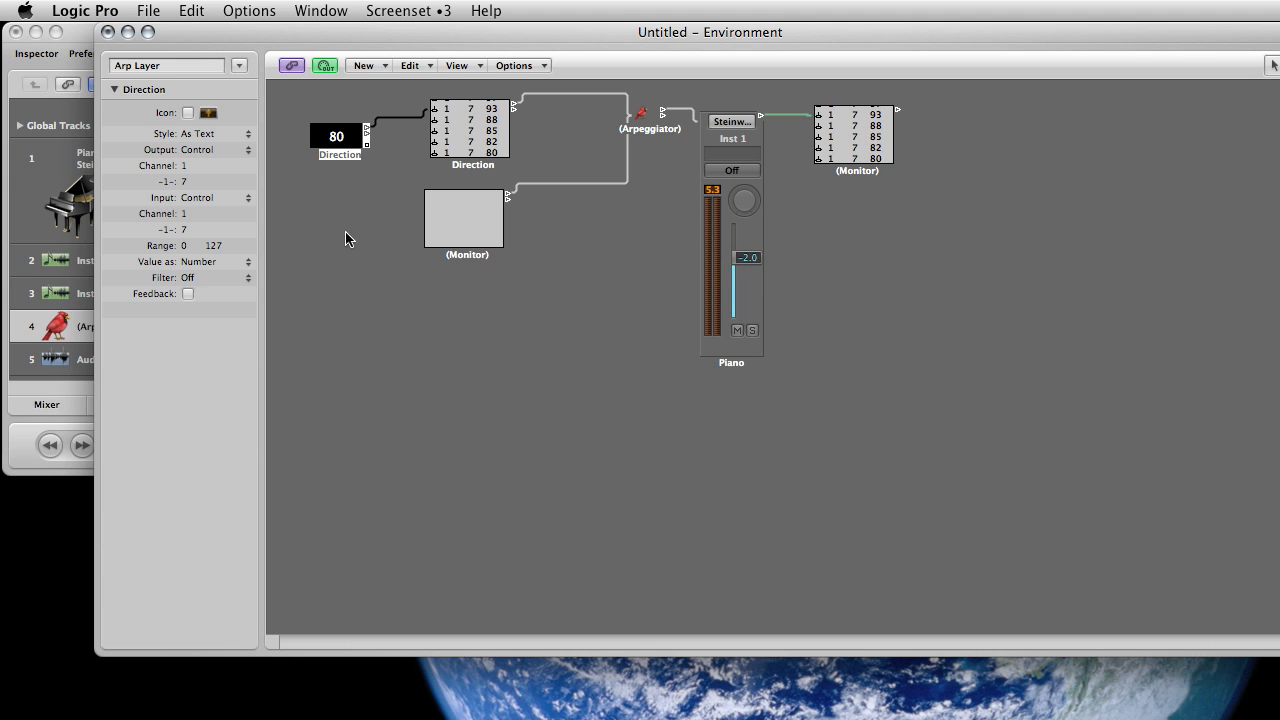
Set the Direction fader's output controller number to 10 (Pan)
left_click(187, 188)
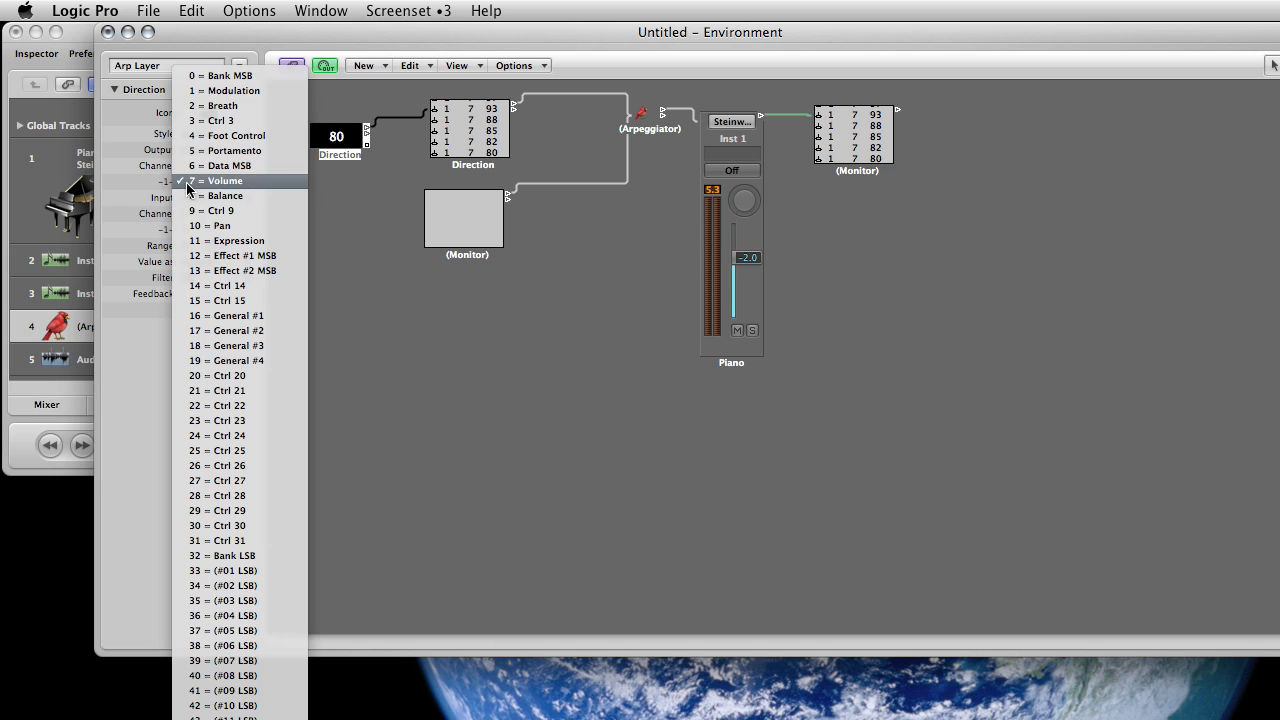
left_click(249, 230)
View the direction choices available for the arpeggiator without changing the setting
left_click(643, 116)
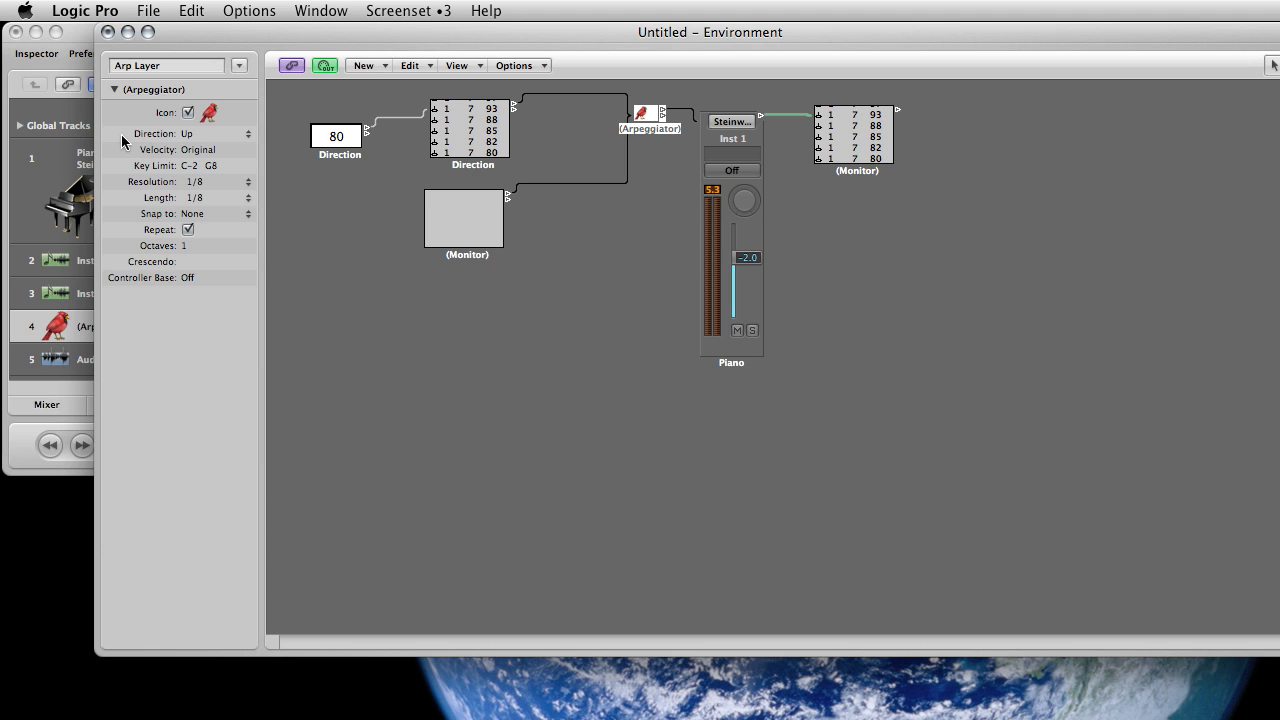
left_click(249, 134)
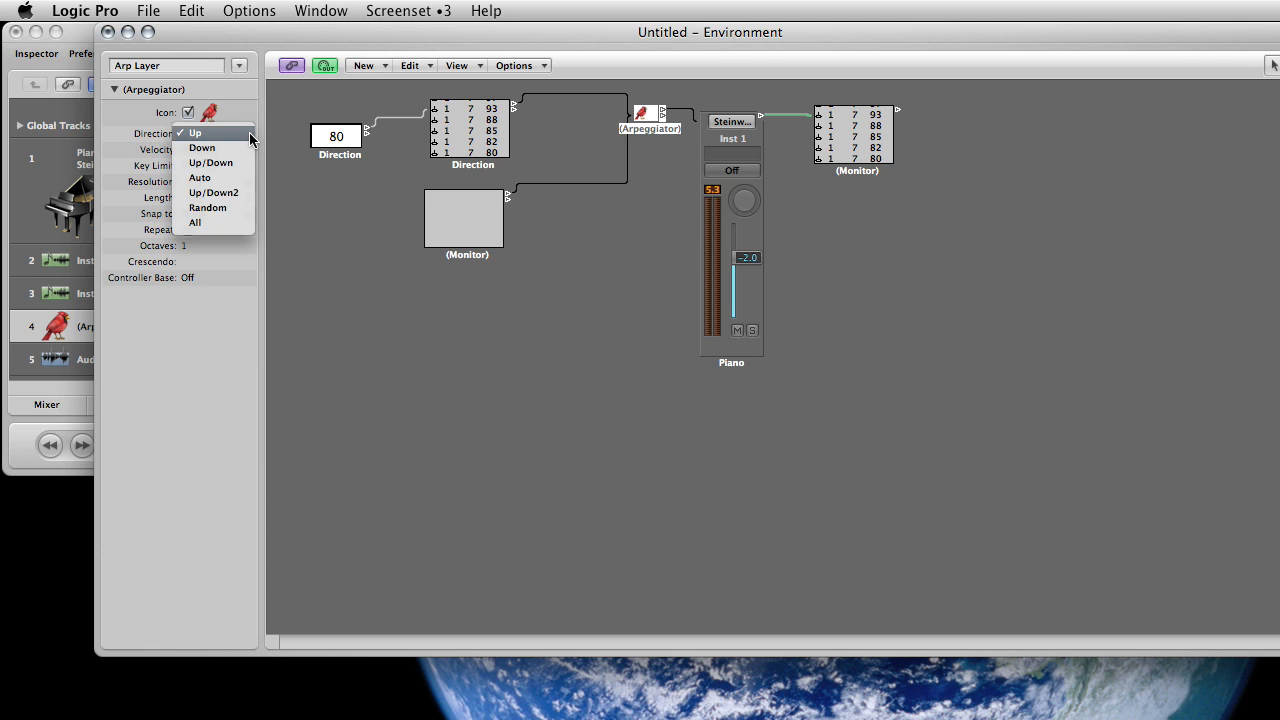
left_click(114, 143)
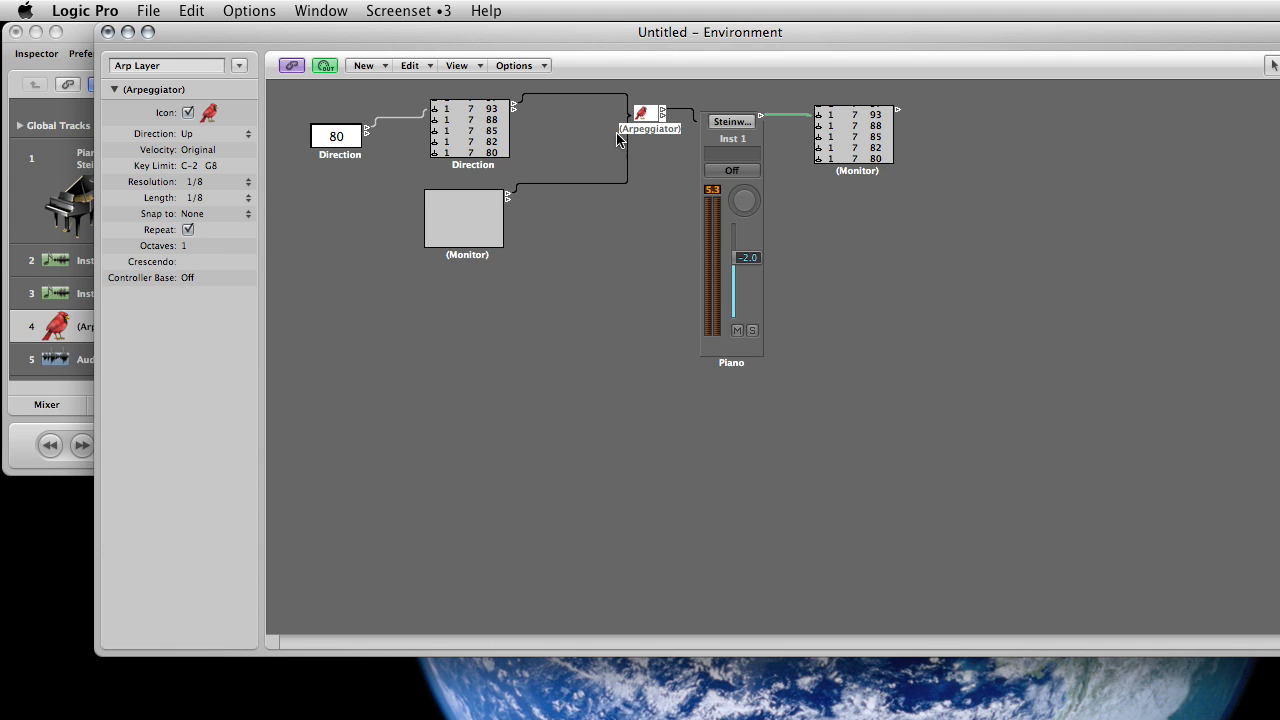
Set the Direction fader's output controller number to 20 (Ctrl 20)
left_click(322, 162)
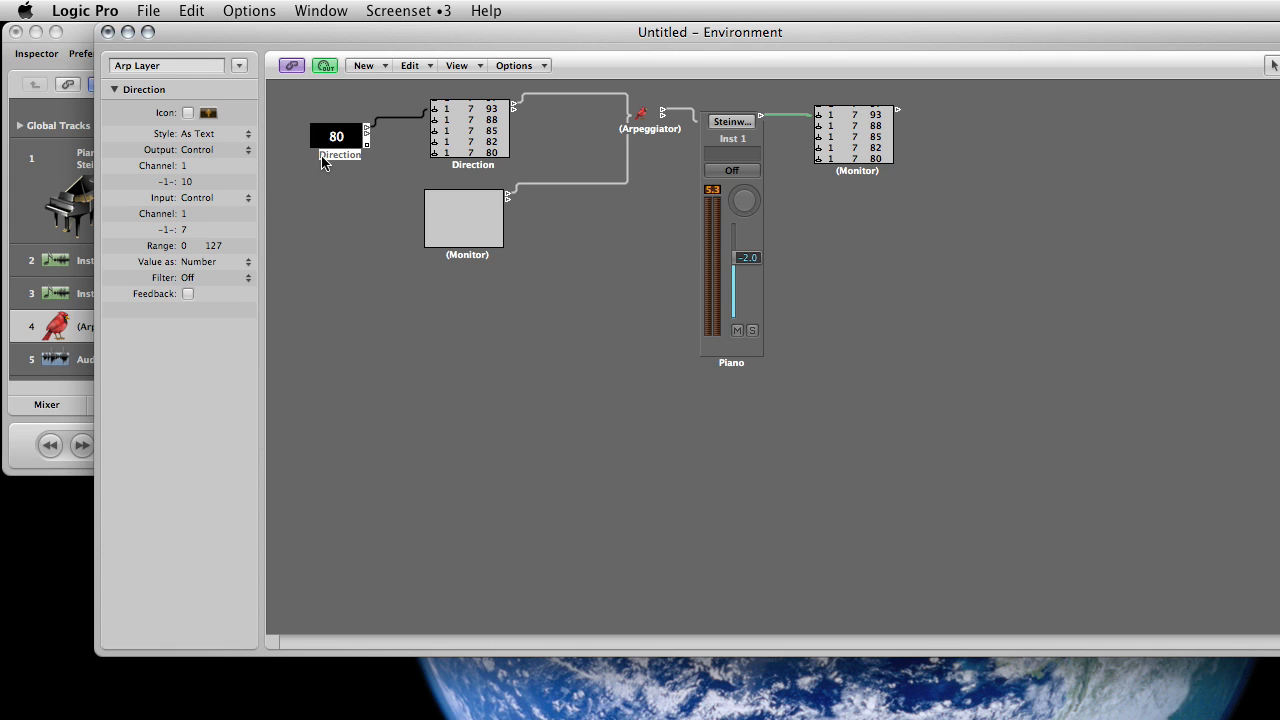
left_click(238, 181)
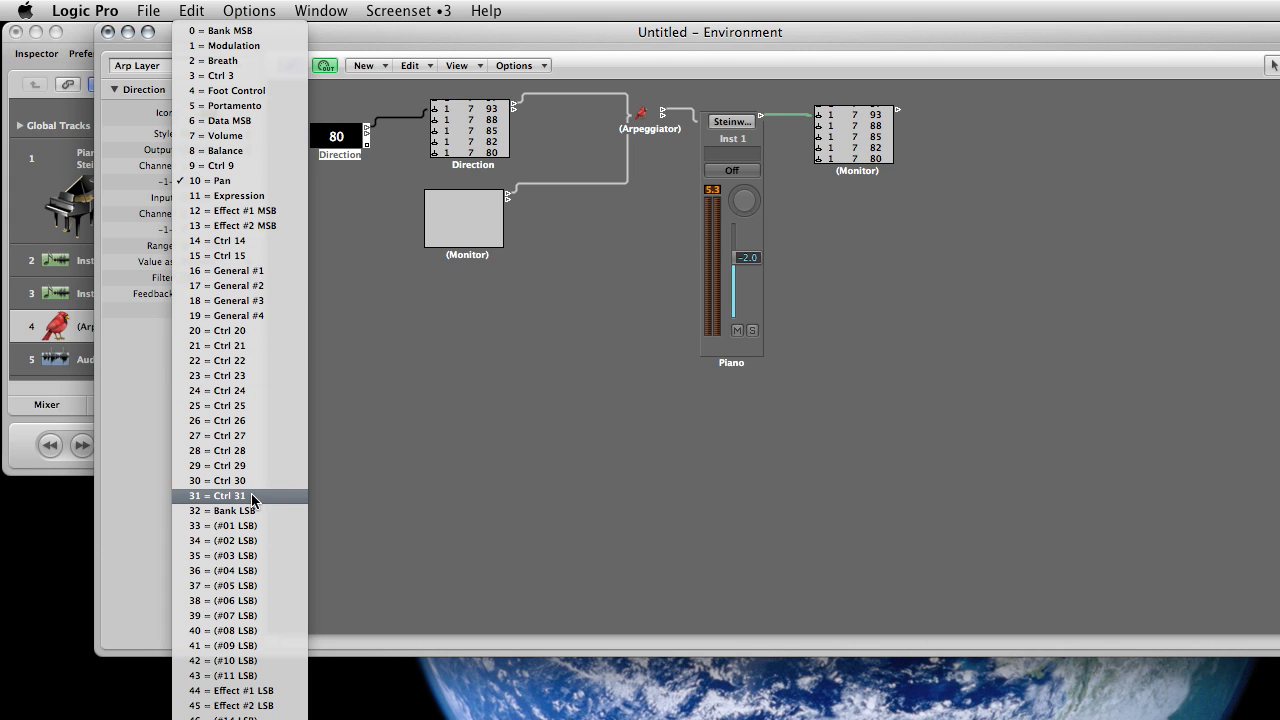
left_click(257, 330)
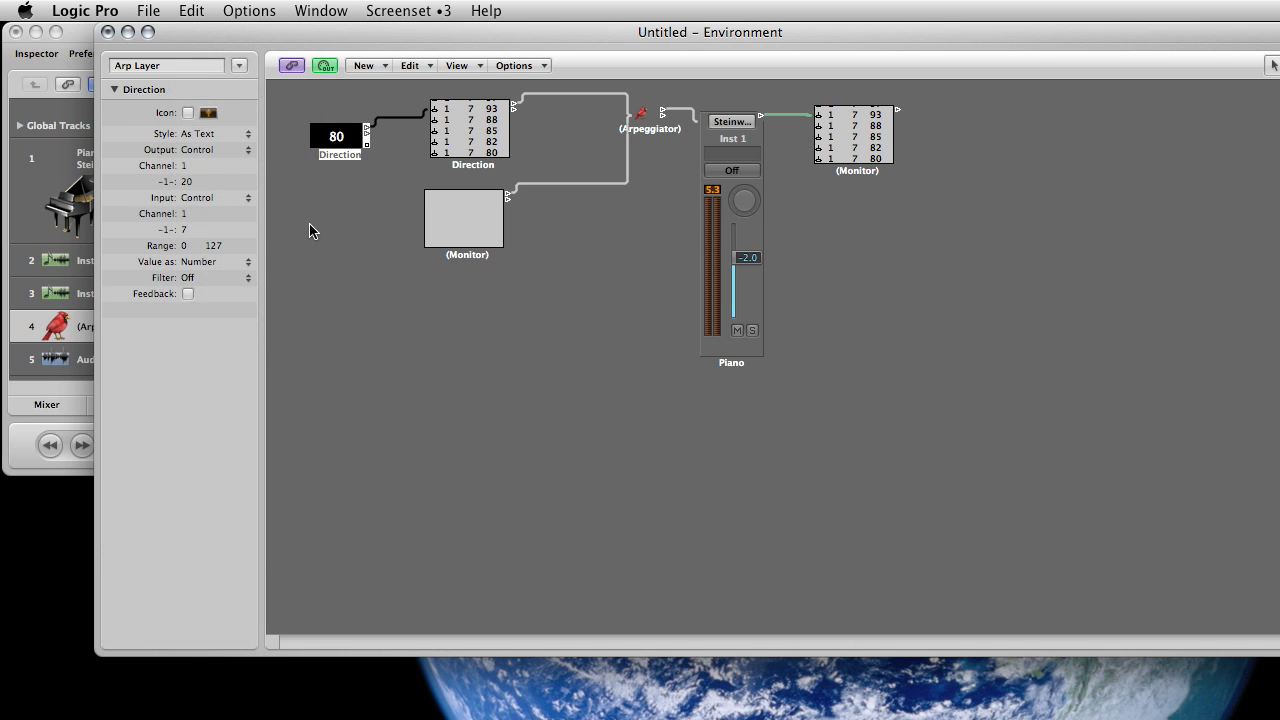
Select the arpeggiator, read the Controller Base explanation in Controller Base.png in Preview, and close the image
left_click(642, 130)
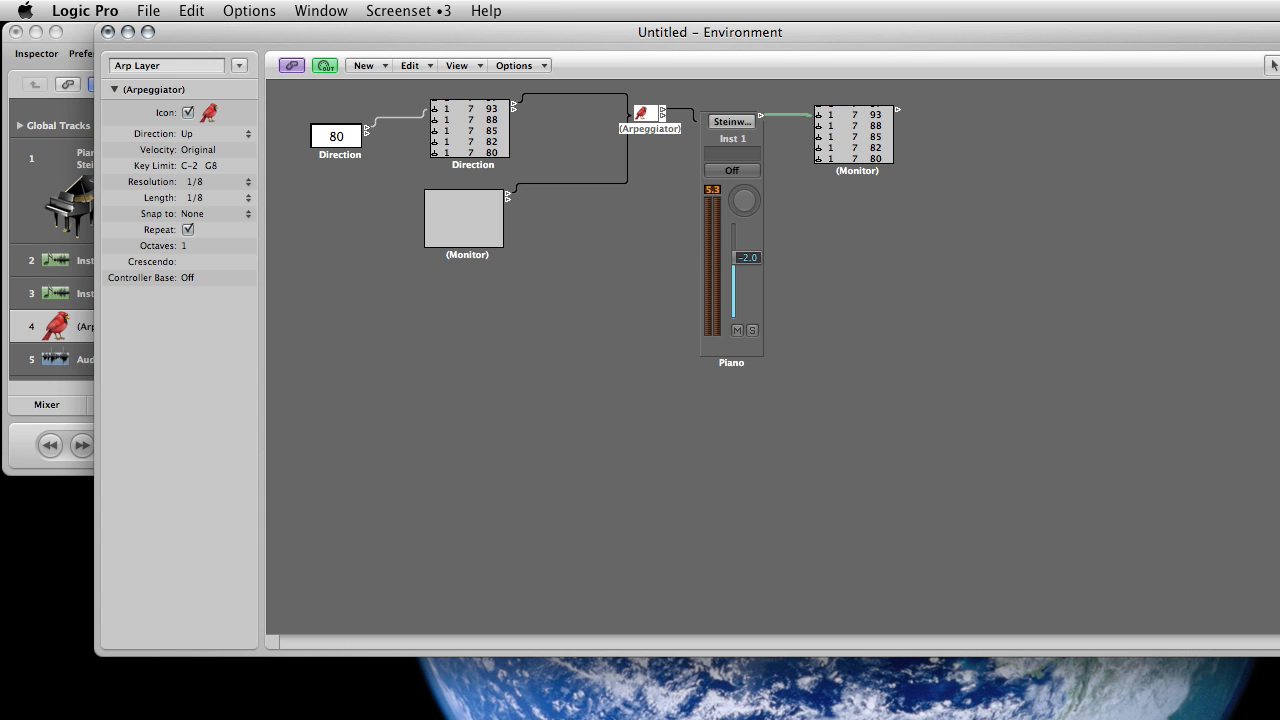
left_click(1270, 718)
left_click_drag(600, 191, 415, 91)
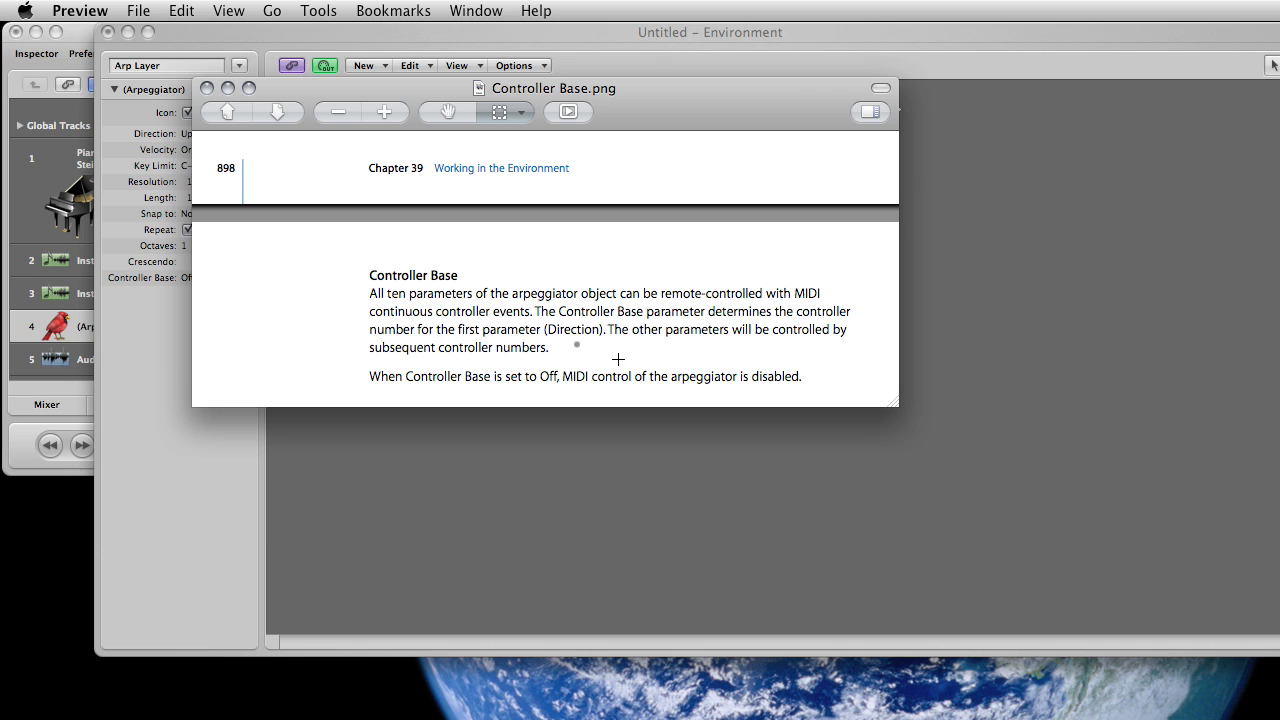
left_click(206, 88)
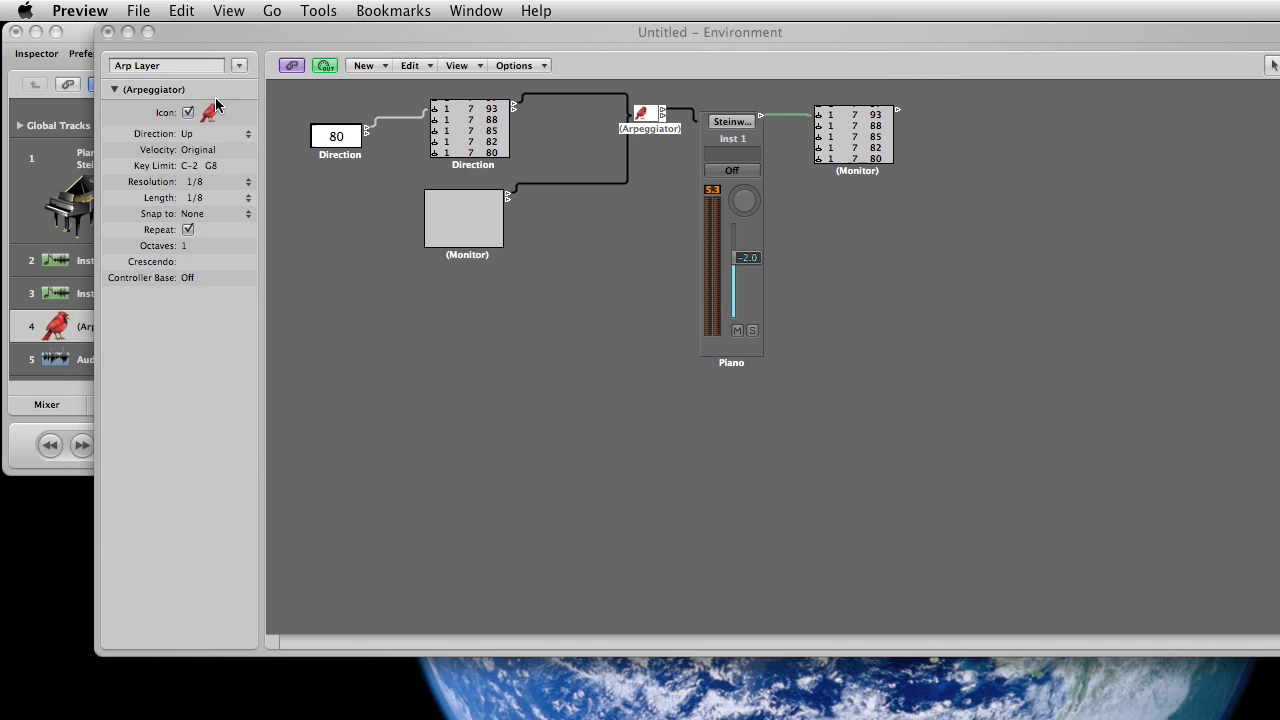
Set the arpeggiator's Controller Base to 20 to match the Direction fader's output controller number
left_click(338, 146)
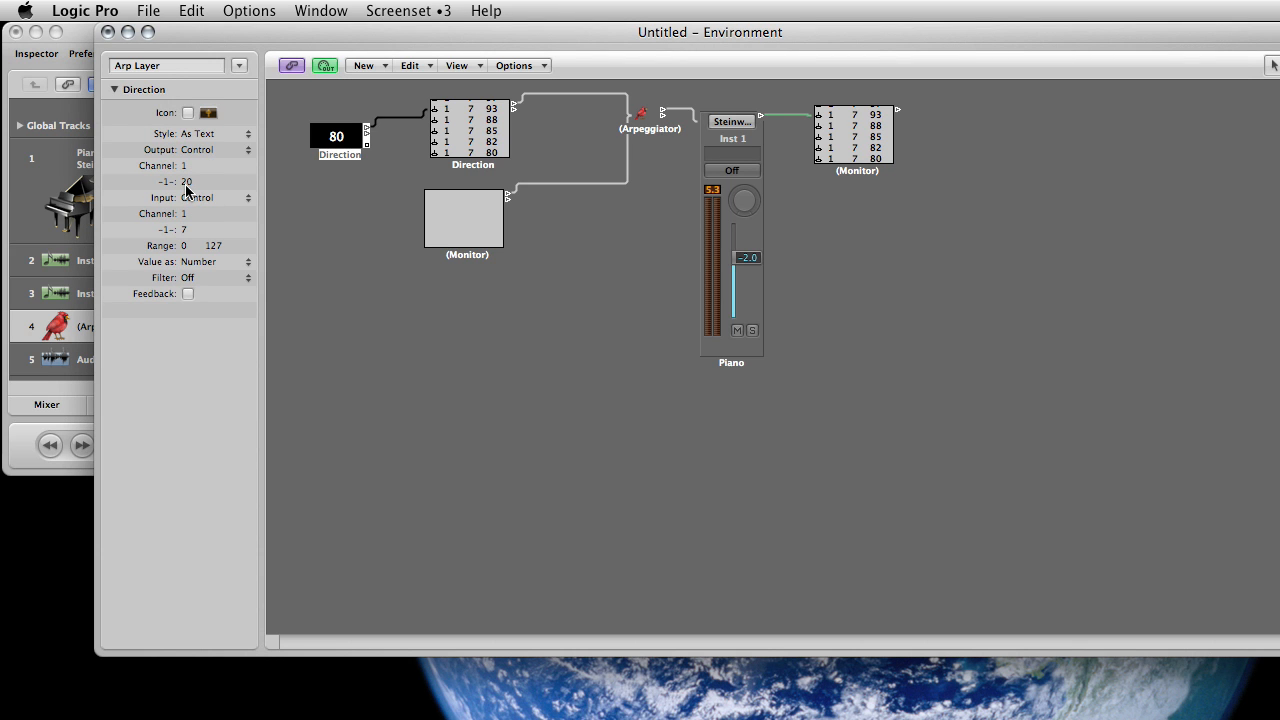
left_click(187, 188)
left_click(187, 188)
left_click(639, 130)
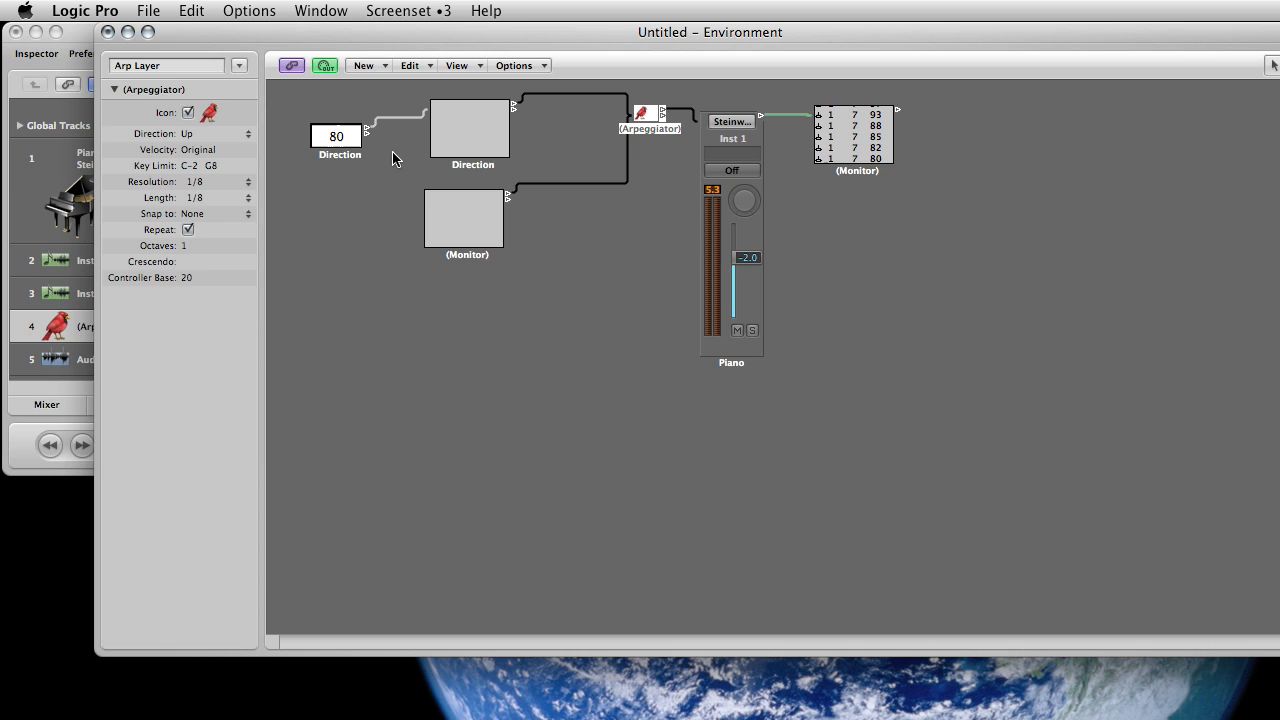
left_click(345, 156)
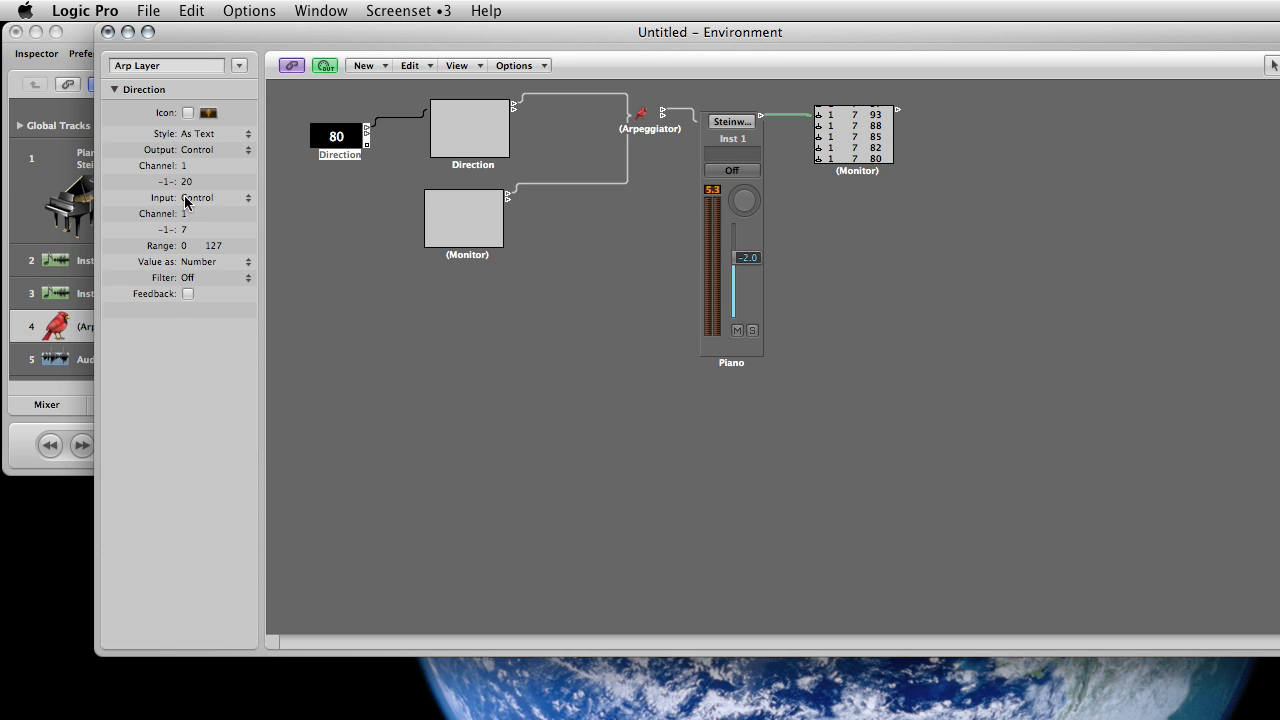
left_click(640, 130)
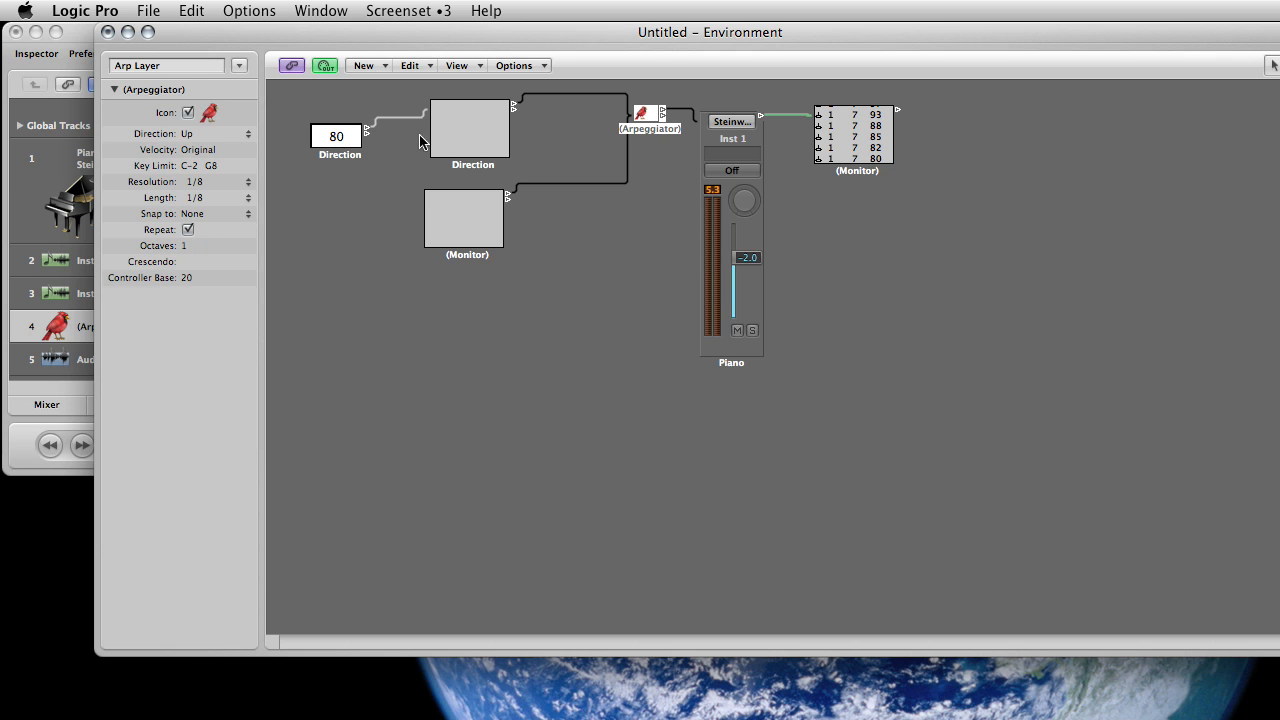
With the arpeggiator selected, test the Direction fader by sweeping its value down to 0
mouse_move(340, 137)
left_mouse_down()
mouse_move(340, 124)
mouse_move(340, 137)
left_mouse_up()
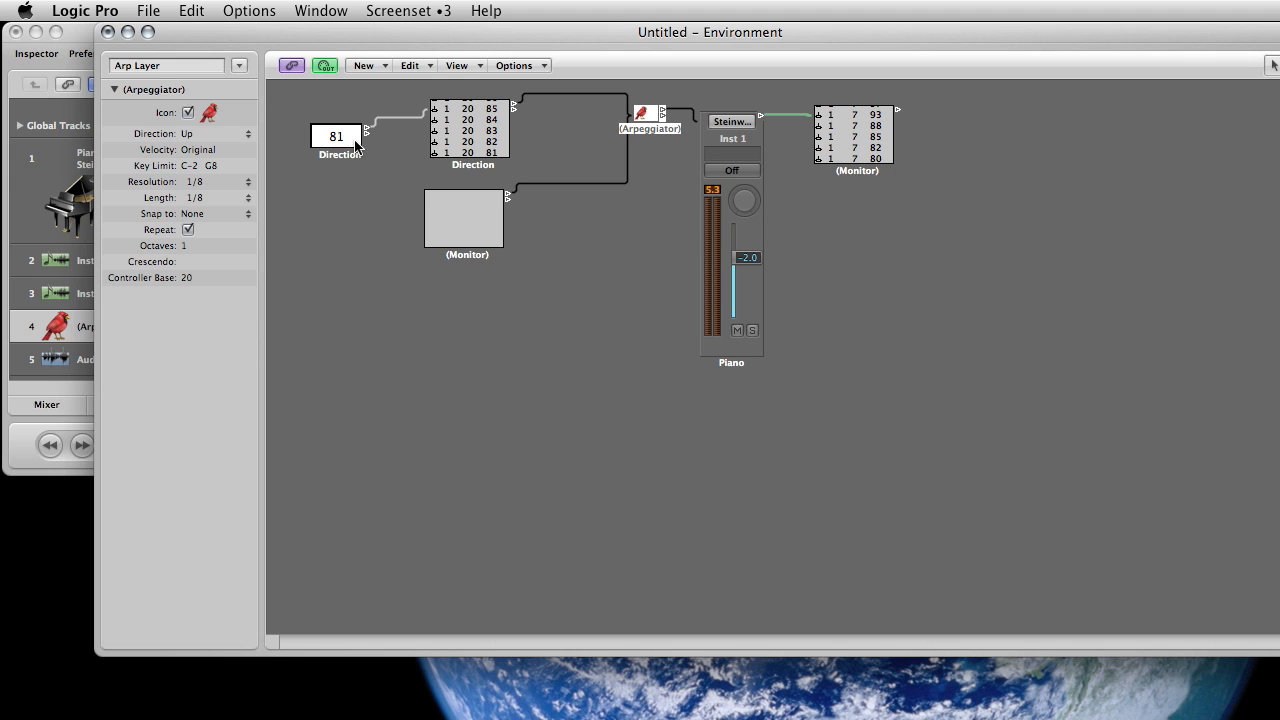
left_click(486, 130)
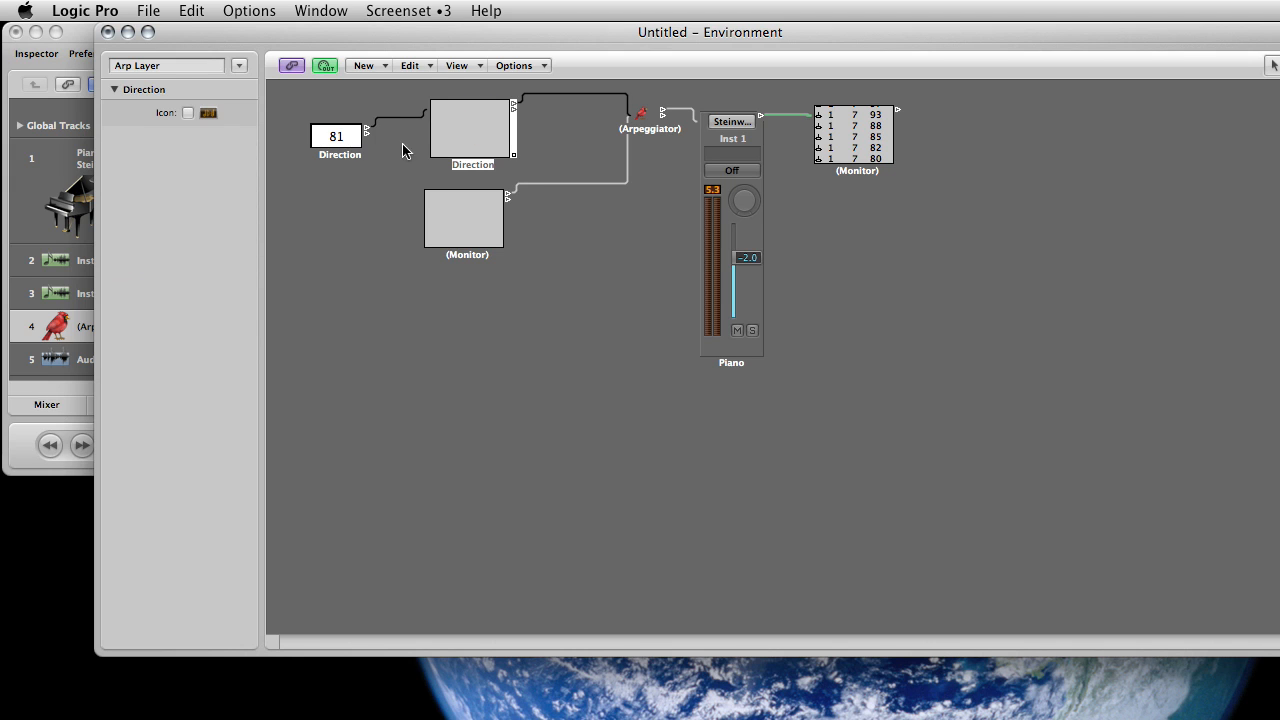
left_click(643, 133)
left_click_drag(337, 131, 343, 160)
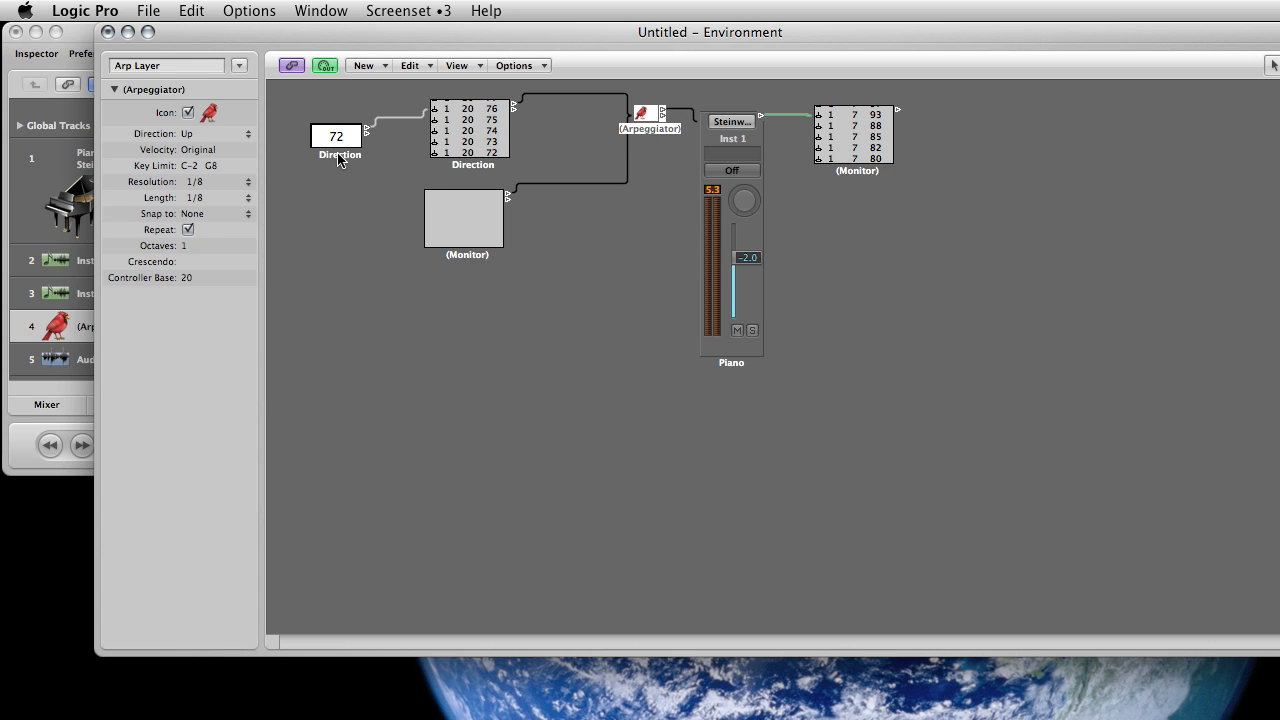
double_click(338, 142)
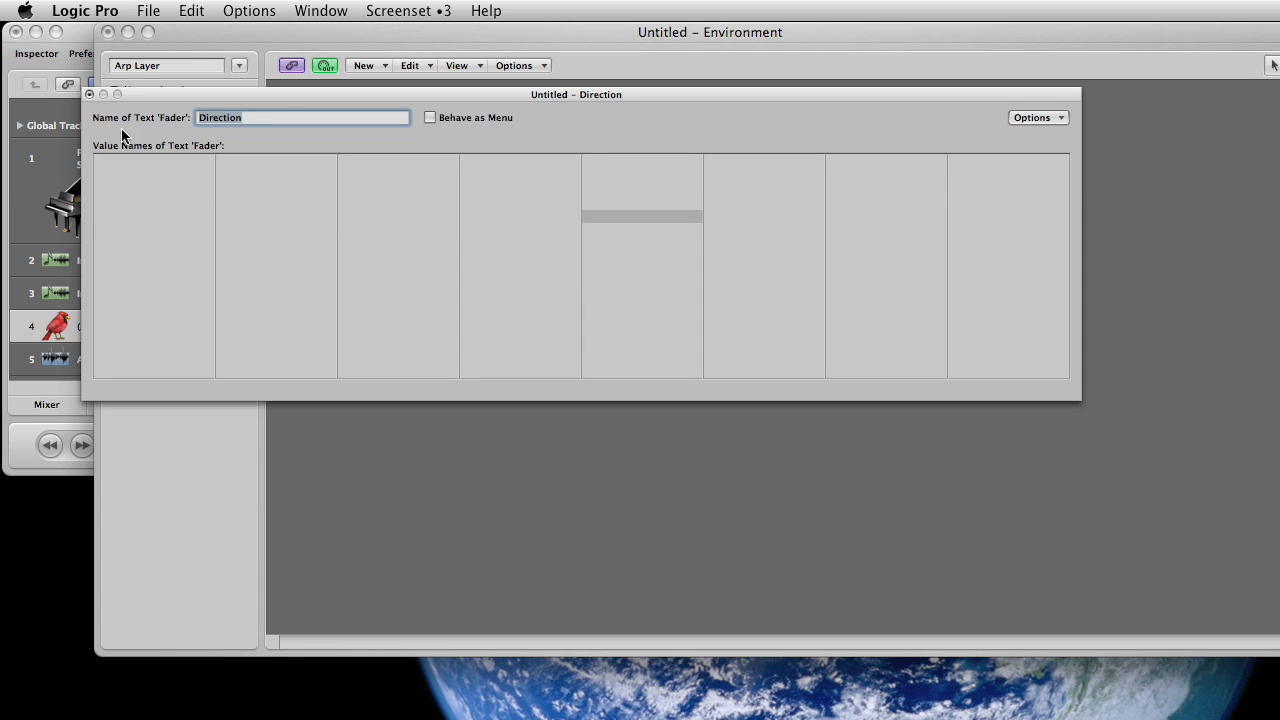
left_click(88, 94)
left_click_drag(338, 138, 343, 347)
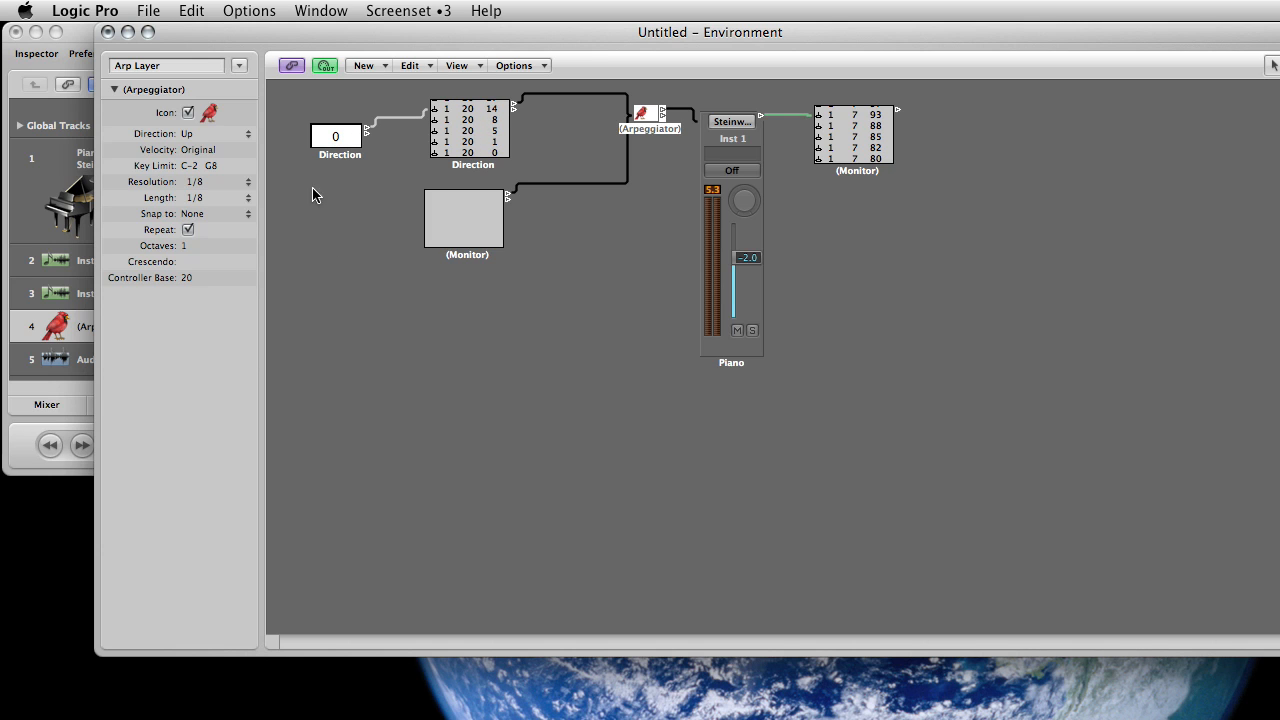
Move the Direction fader to 1 and check it against the arpeggiator's list of direction options
left_click(338, 137)
left_click_drag(338, 137, 340, 138)
left_click(243, 134)
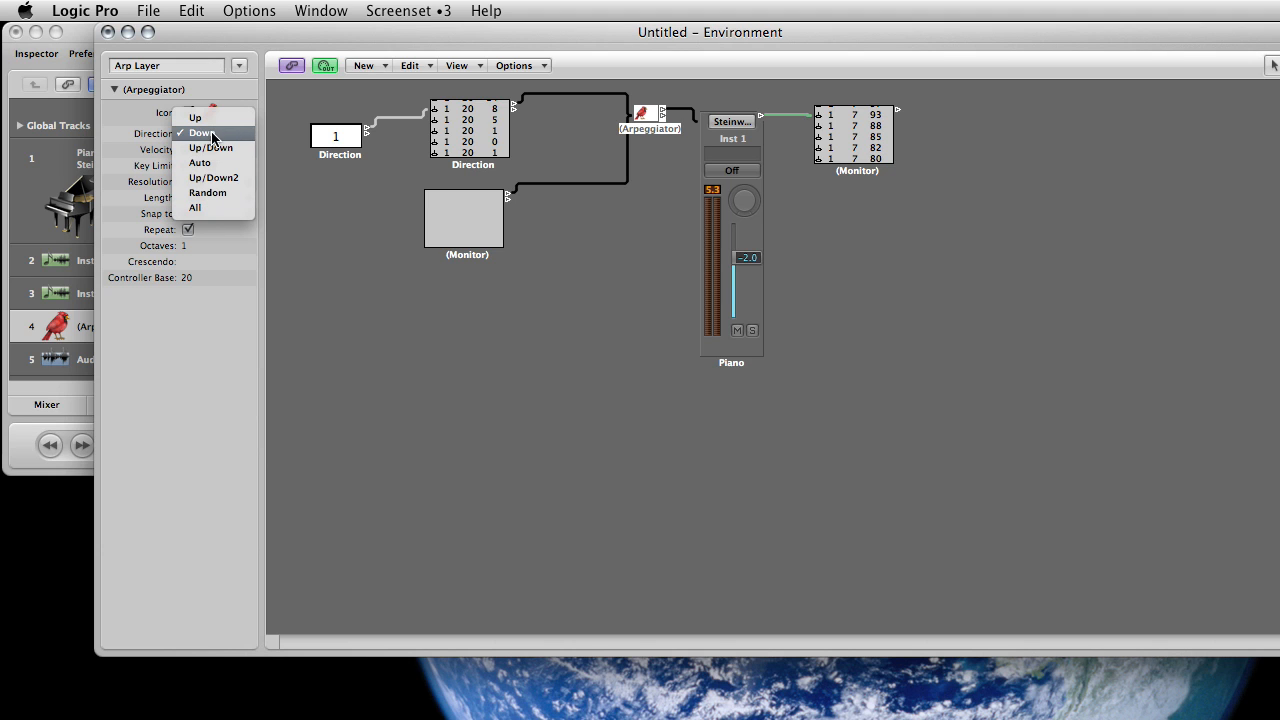
left_click(196, 209)
Set the Direction fader's value range to 0–6
left_click(340, 155)
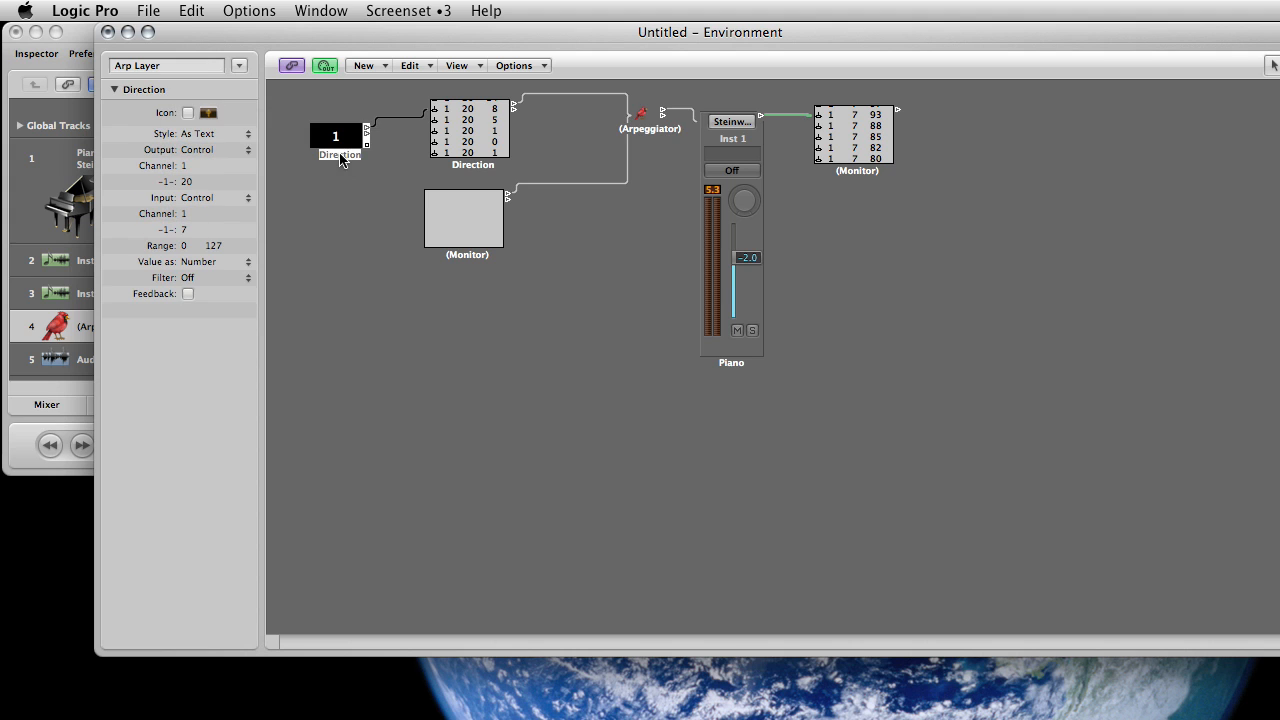
double_click(214, 245)
type("0")
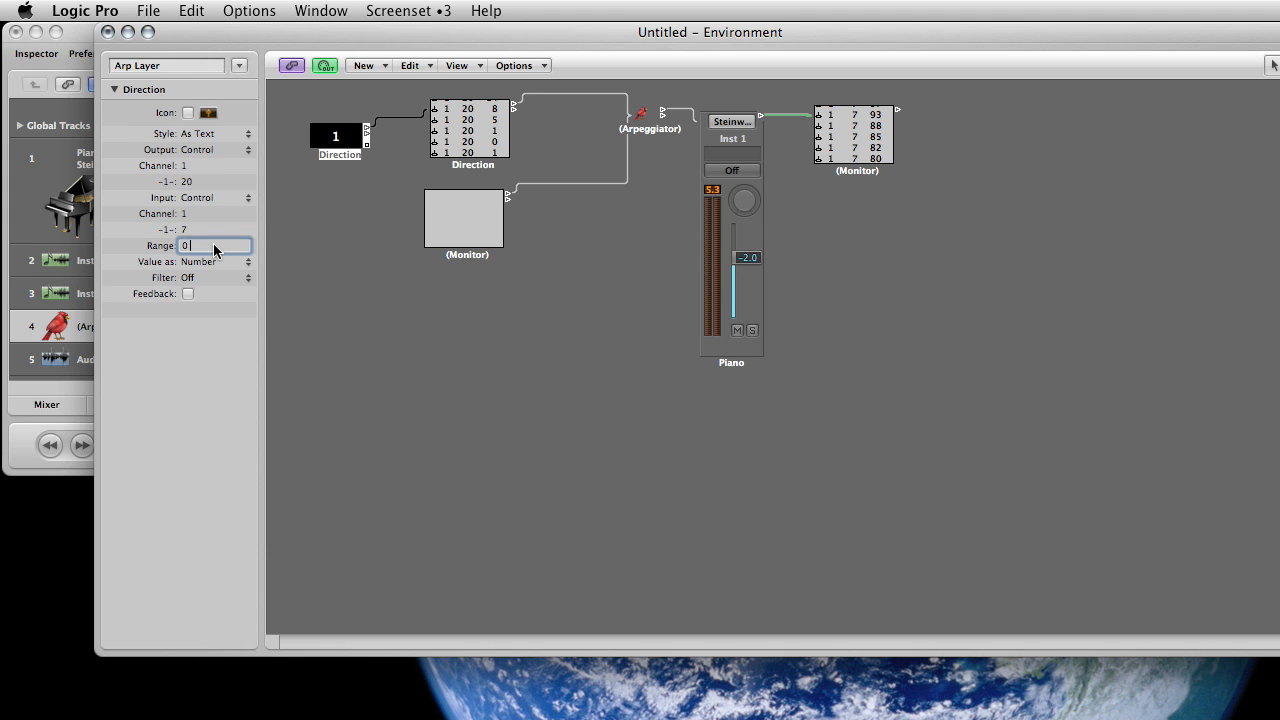
type(" 6")
key("Return")
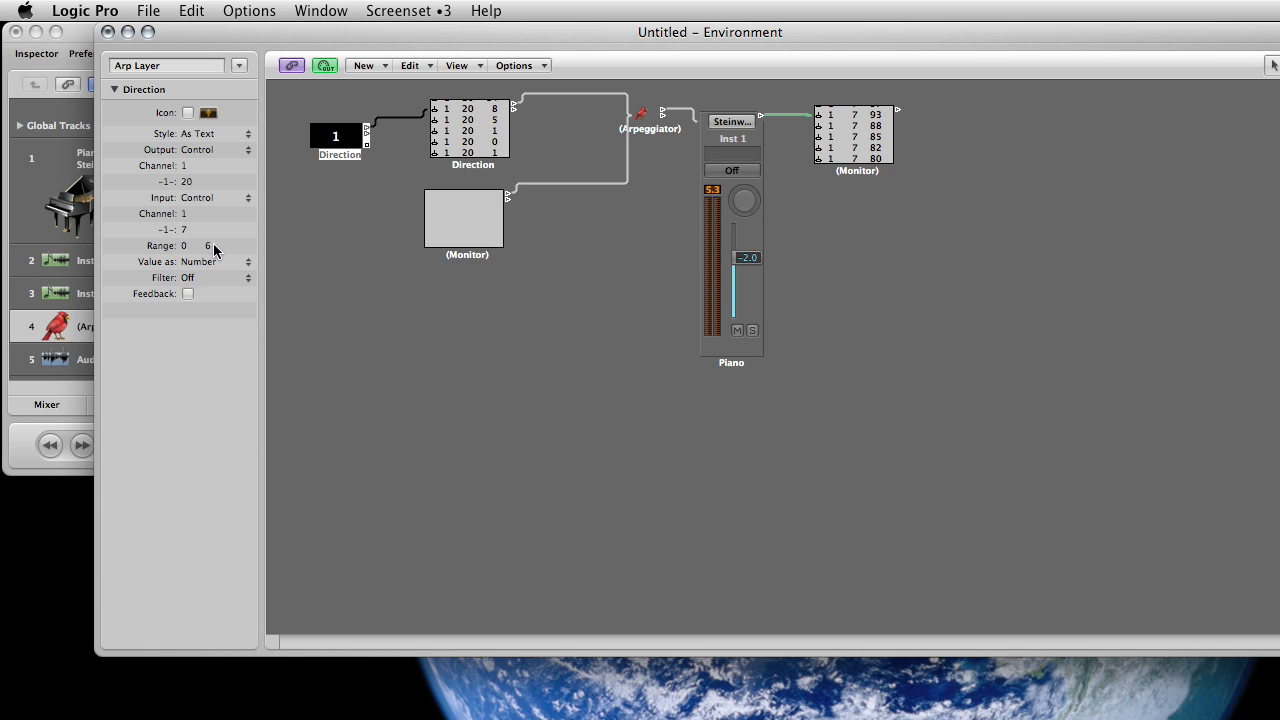
Clear the Direction monitor, select the arpeggiator, and test the Direction fader across its 0–6 range
left_click(465, 130)
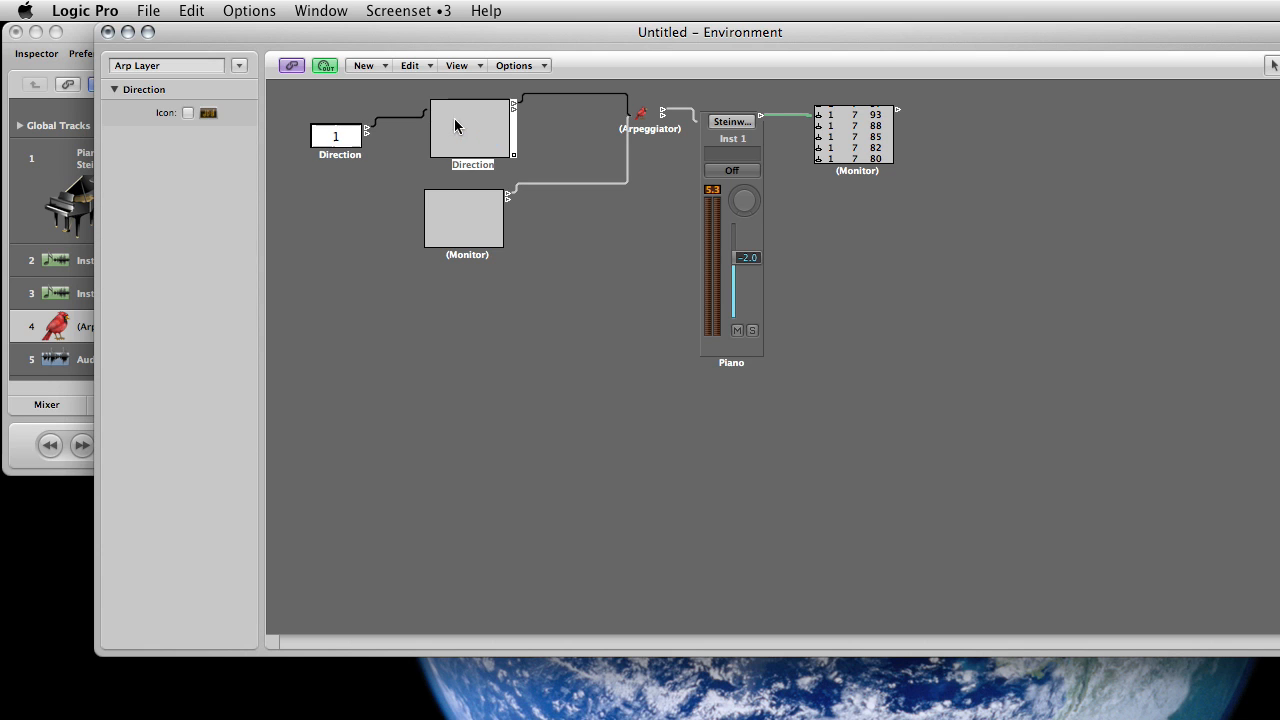
left_click(645, 118)
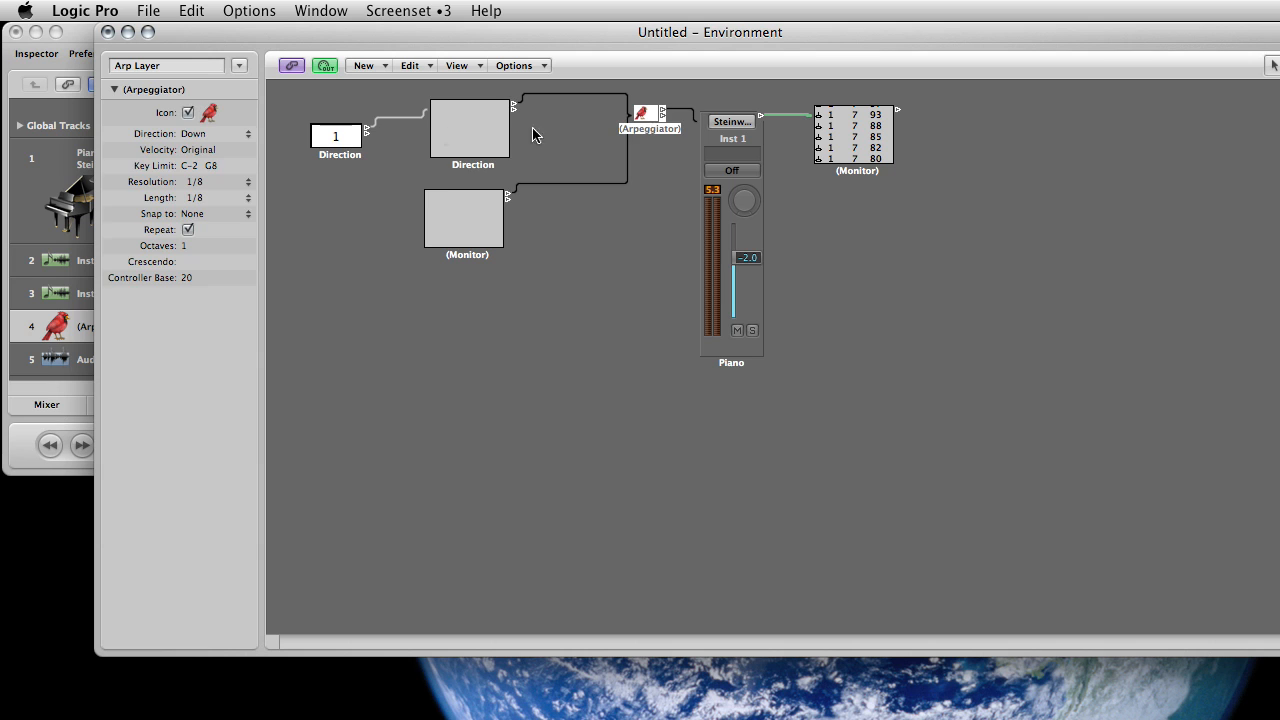
left_click_drag(336, 136, 340, 145)
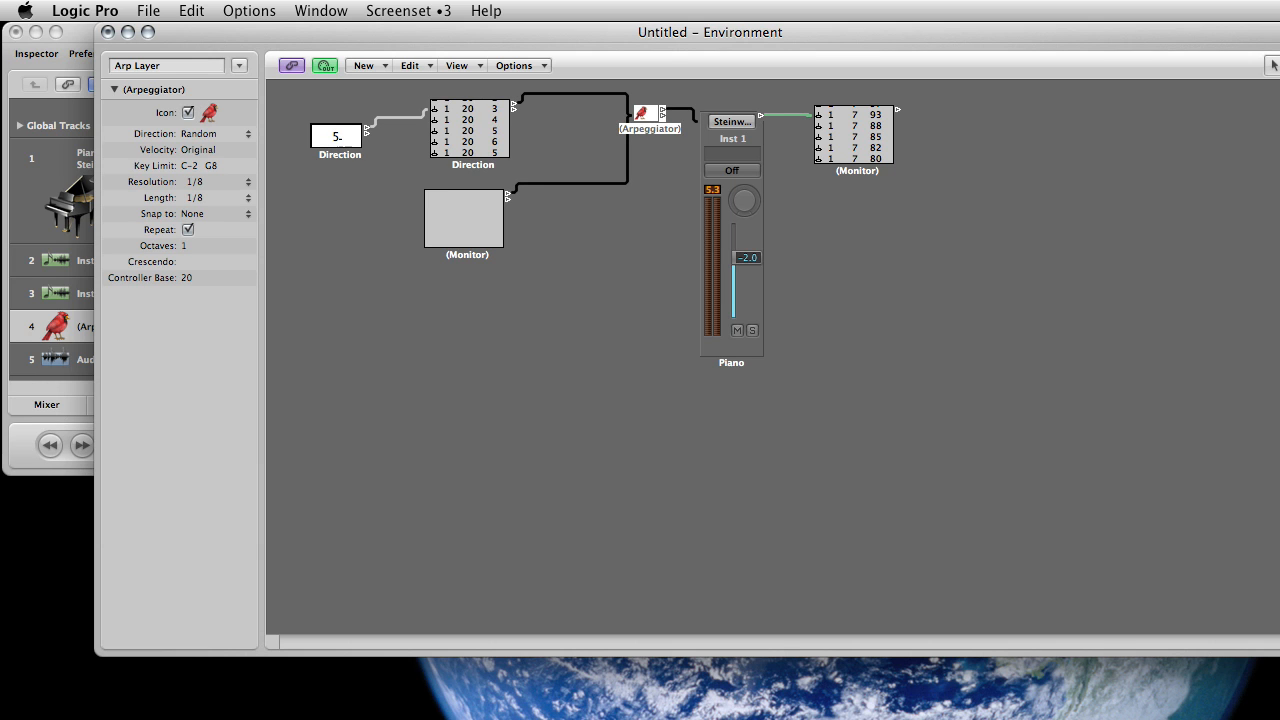
double_click(340, 143)
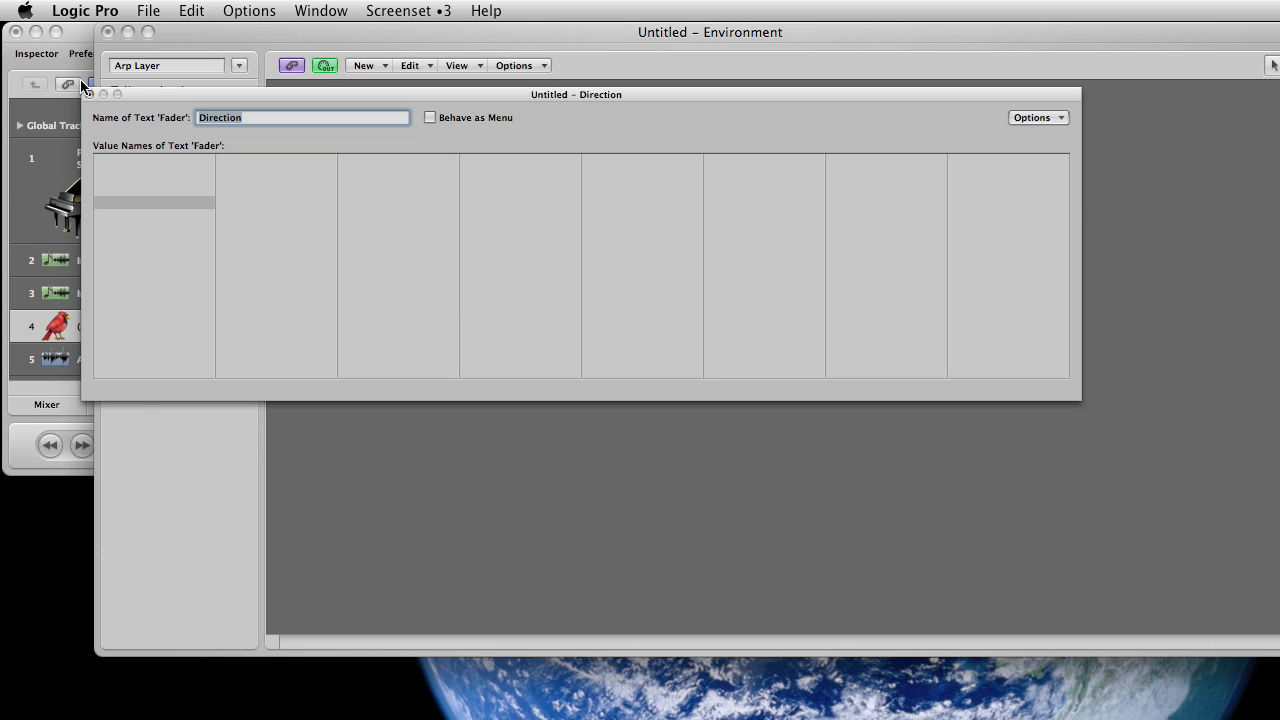
left_click(87, 93)
left_click_drag(338, 145, 335, 157)
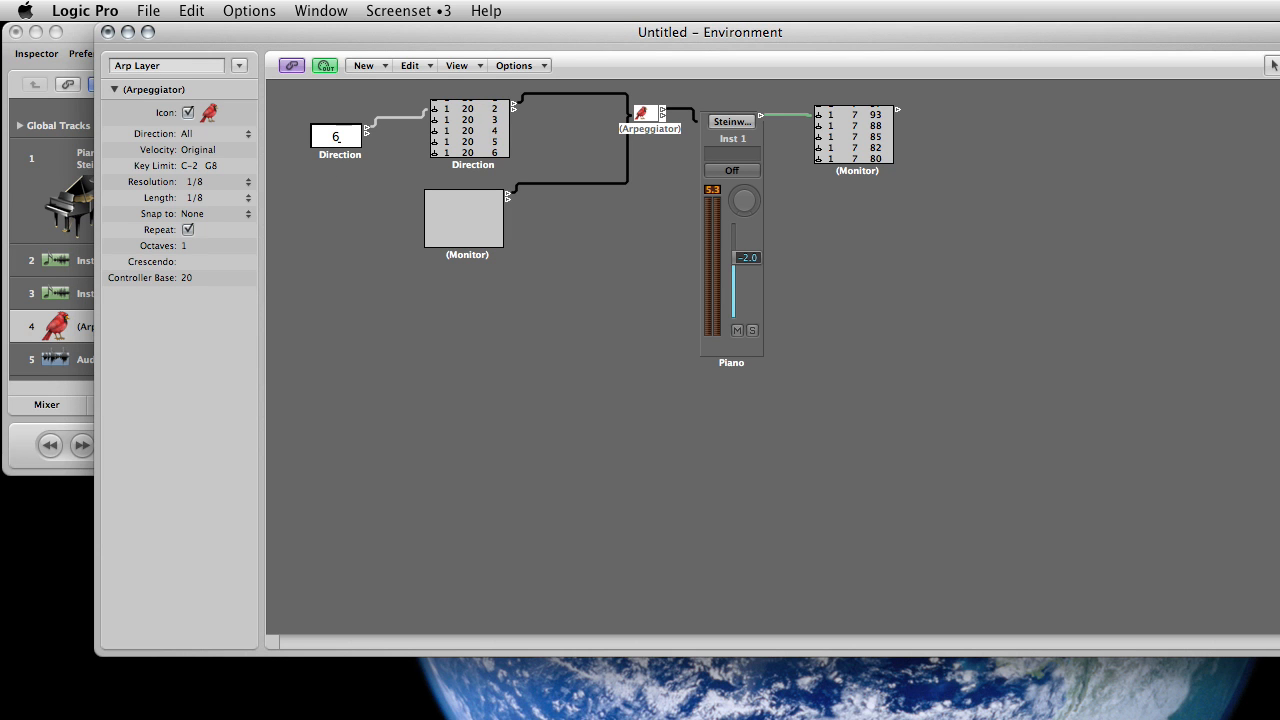
left_click(340, 138)
left_click_drag(341, 143, 343, 157)
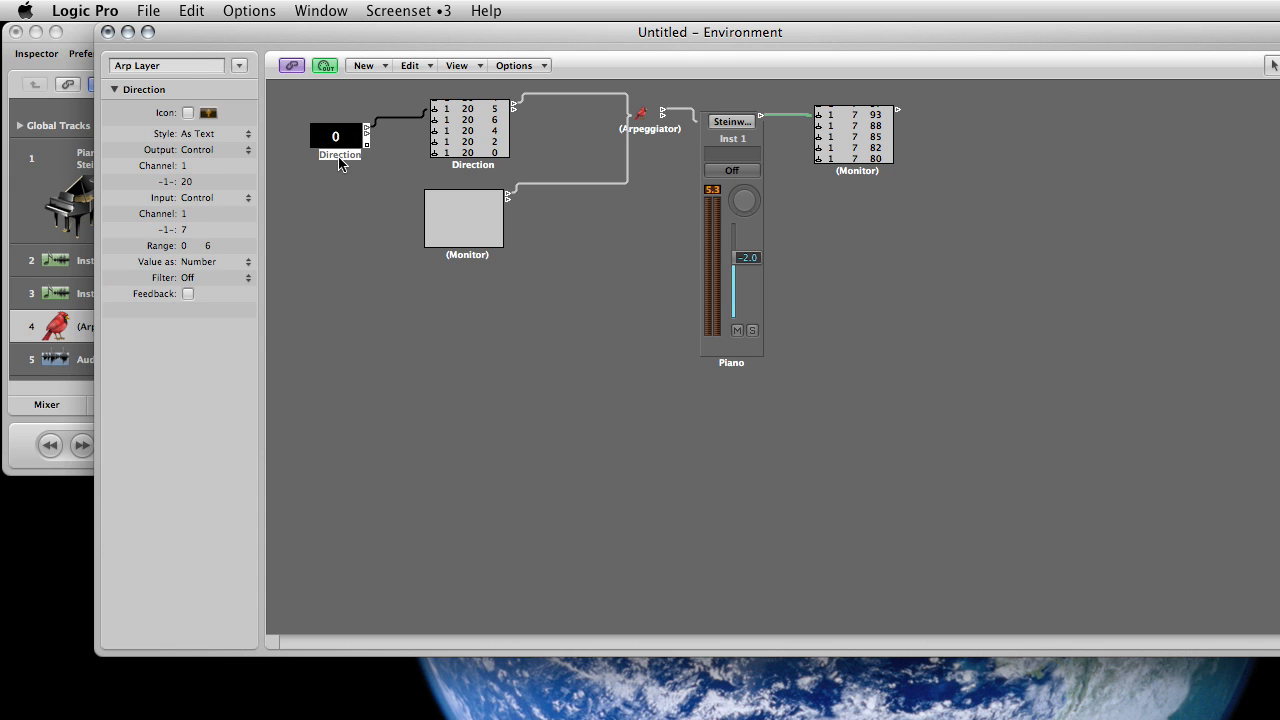
Select the arpeggiator and review its available direction options
left_click(643, 125)
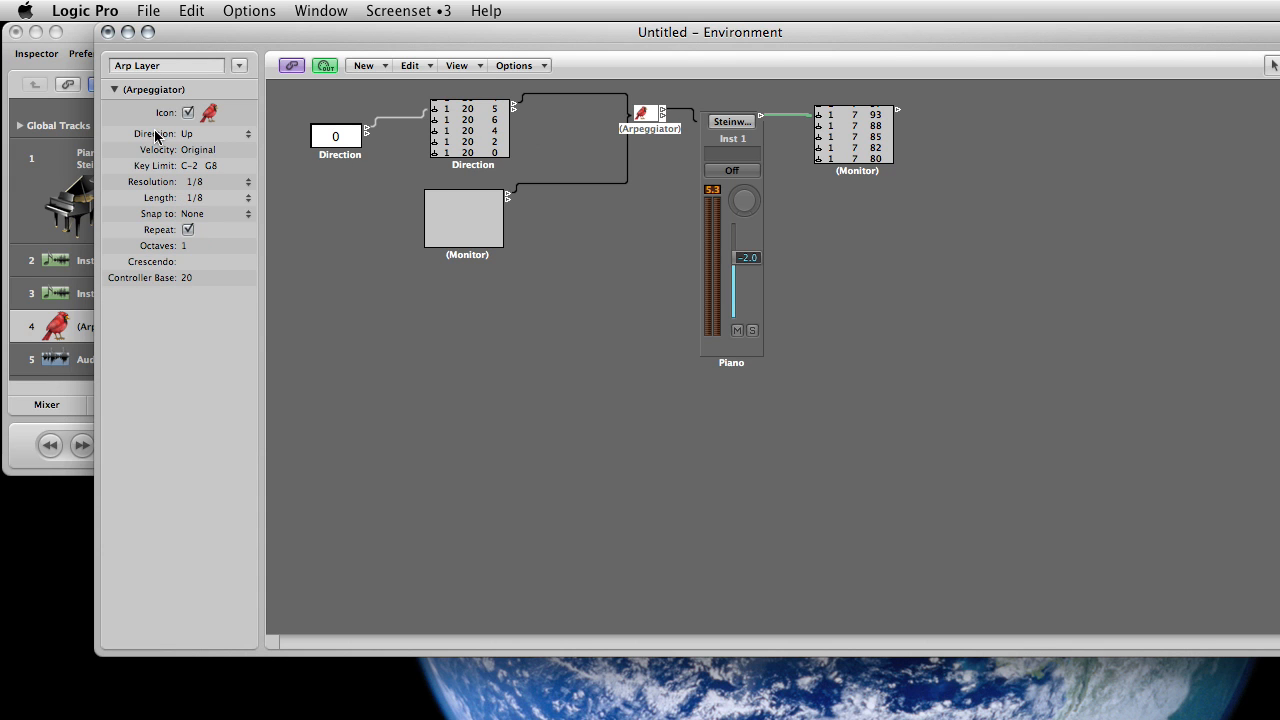
left_click(250, 136)
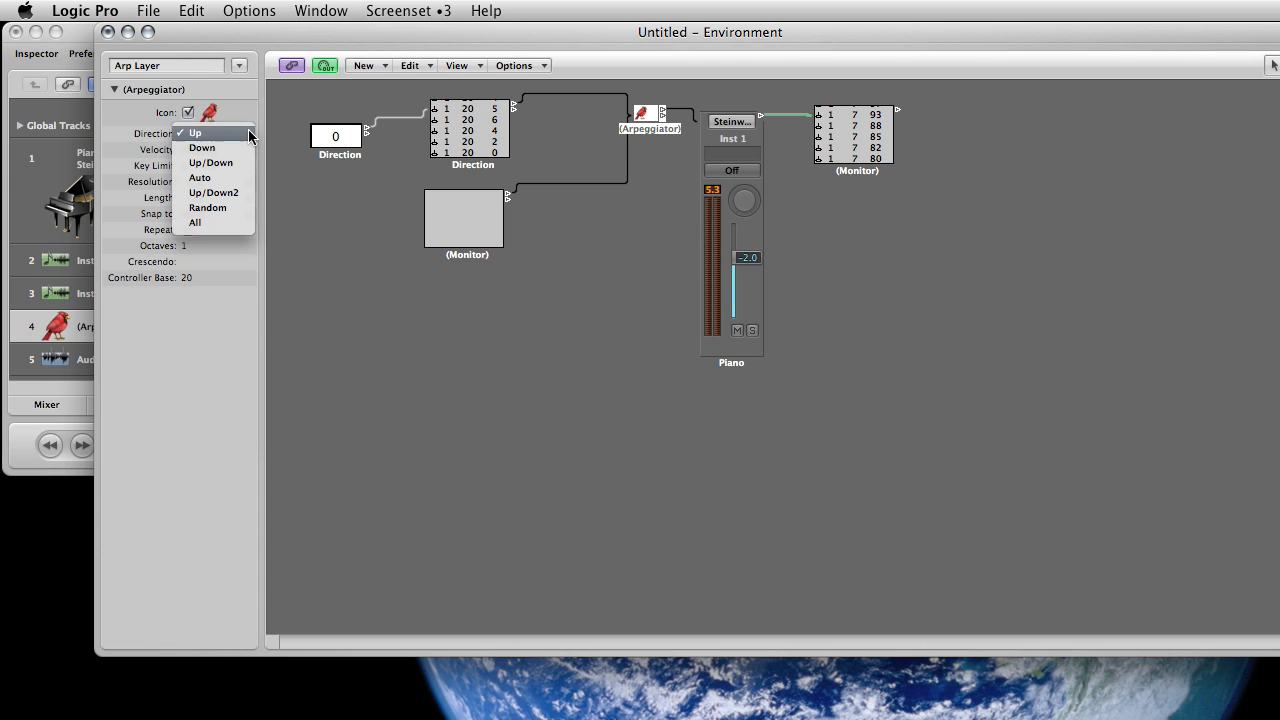
left_click(343, 210)
Move the Direction fader up slightly and add a Vertical 5 fader styled As Text directly beneath it
left_click_drag(334, 157, 327, 140)
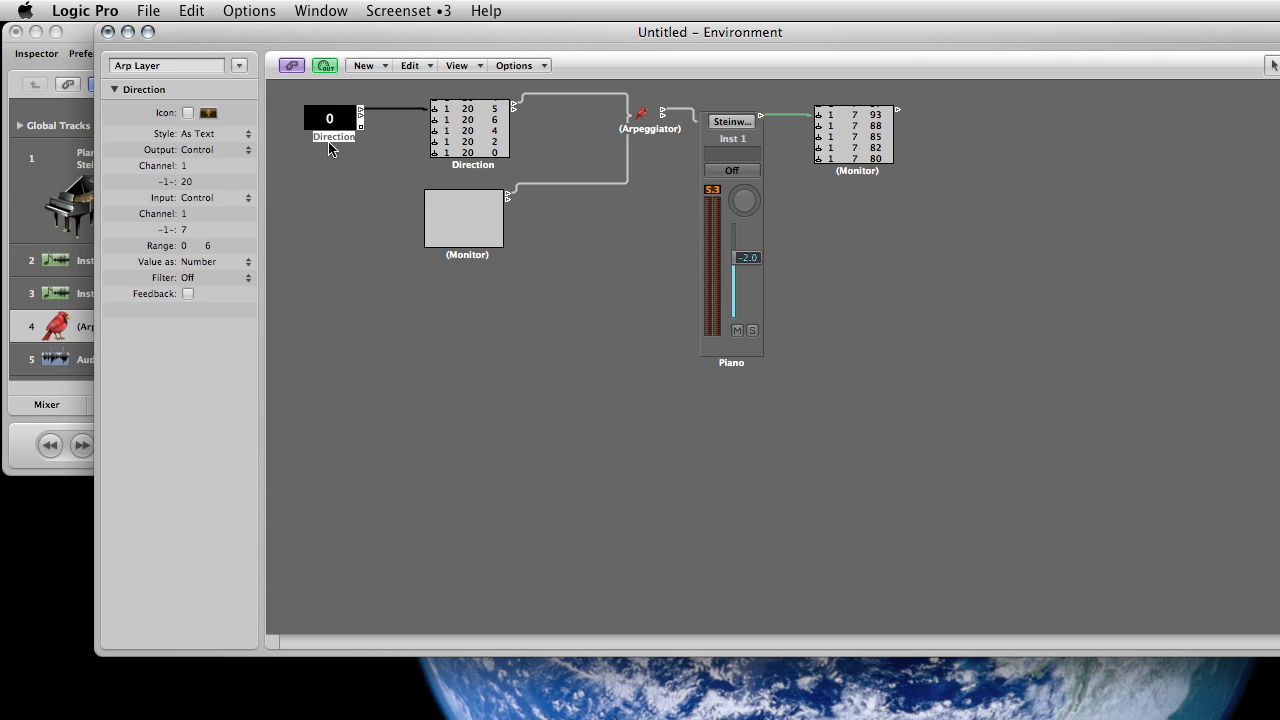
left_click(360, 66)
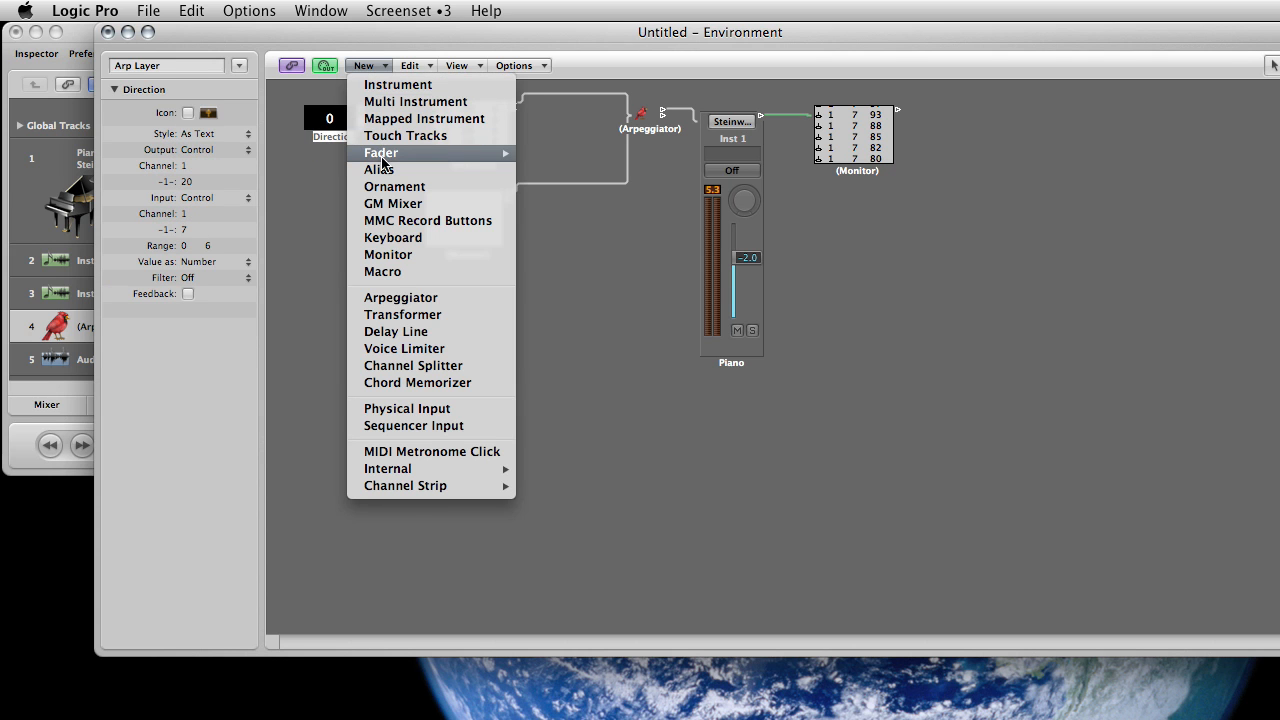
mouse_move(383, 156)
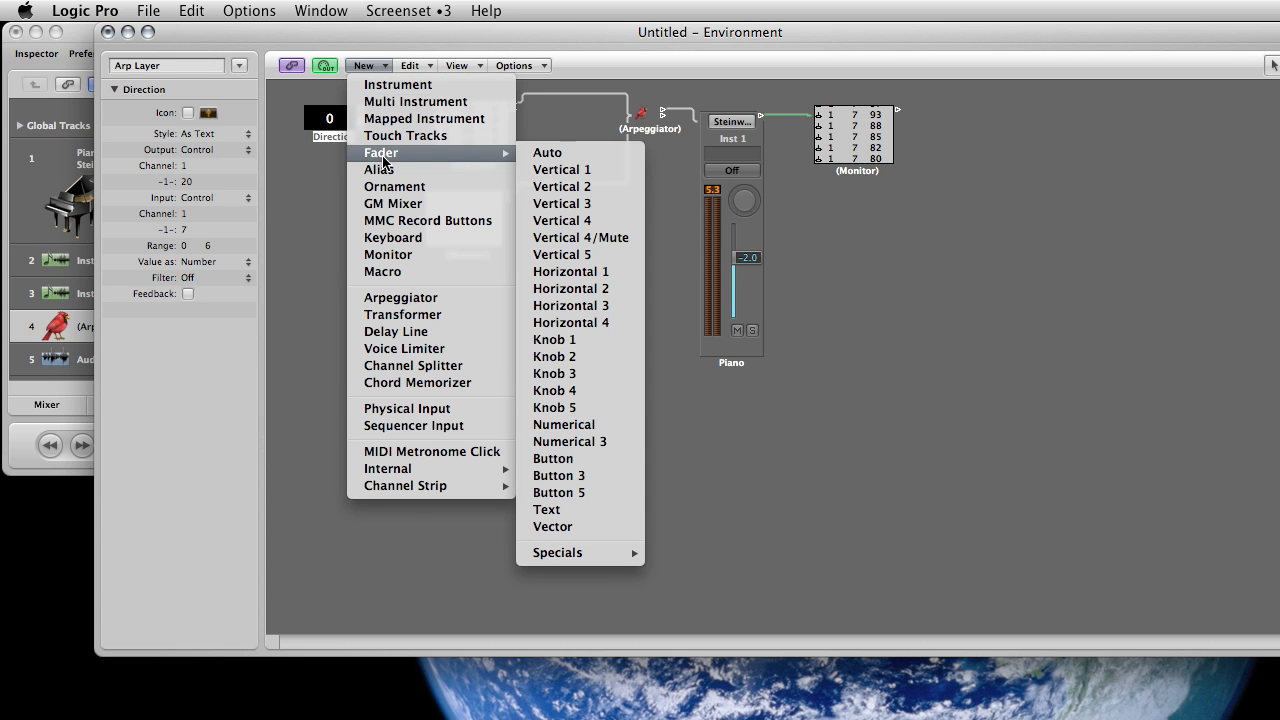
left_click(562, 254)
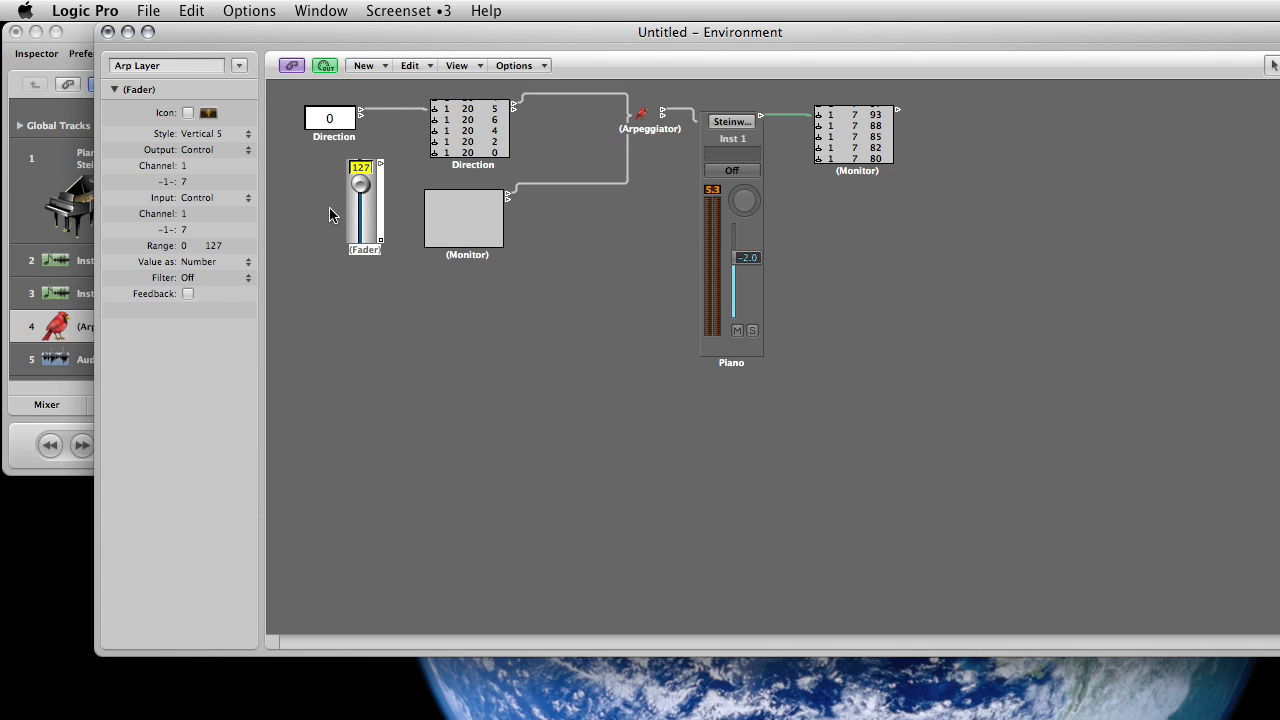
left_click(244, 133)
mouse_move(218, 8)
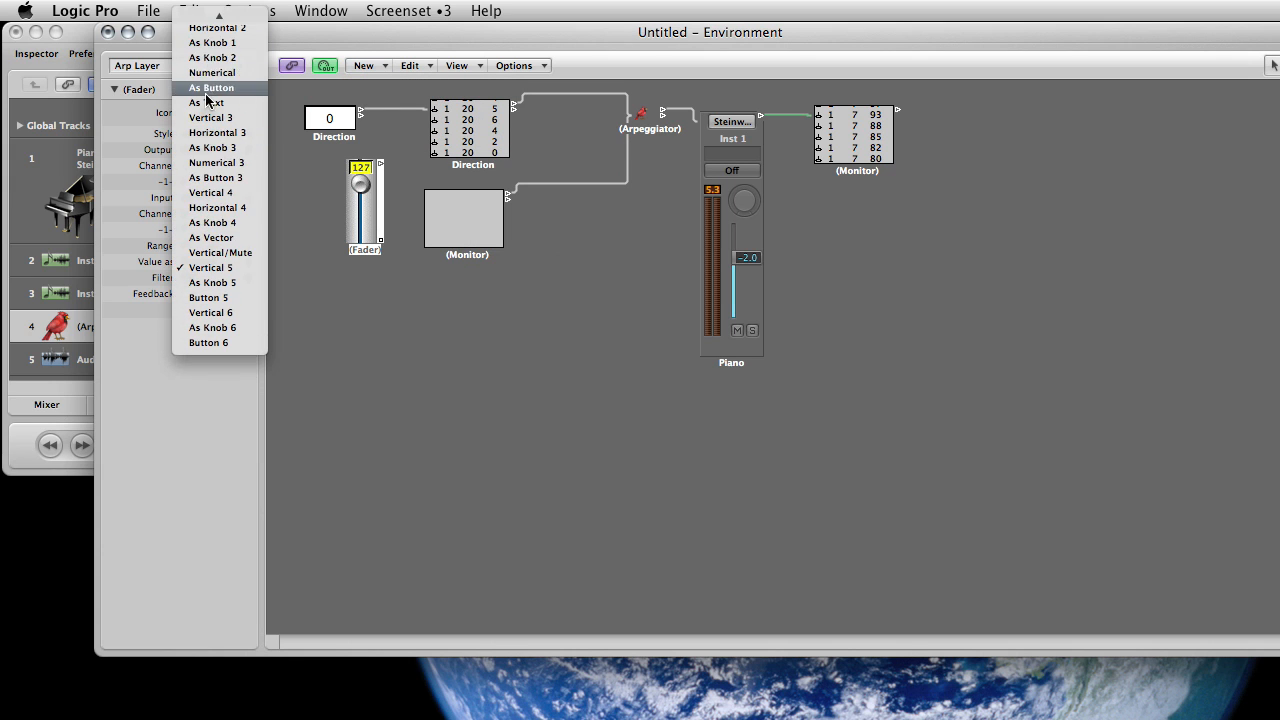
left_click(210, 94)
left_click_drag(366, 258, 340, 254)
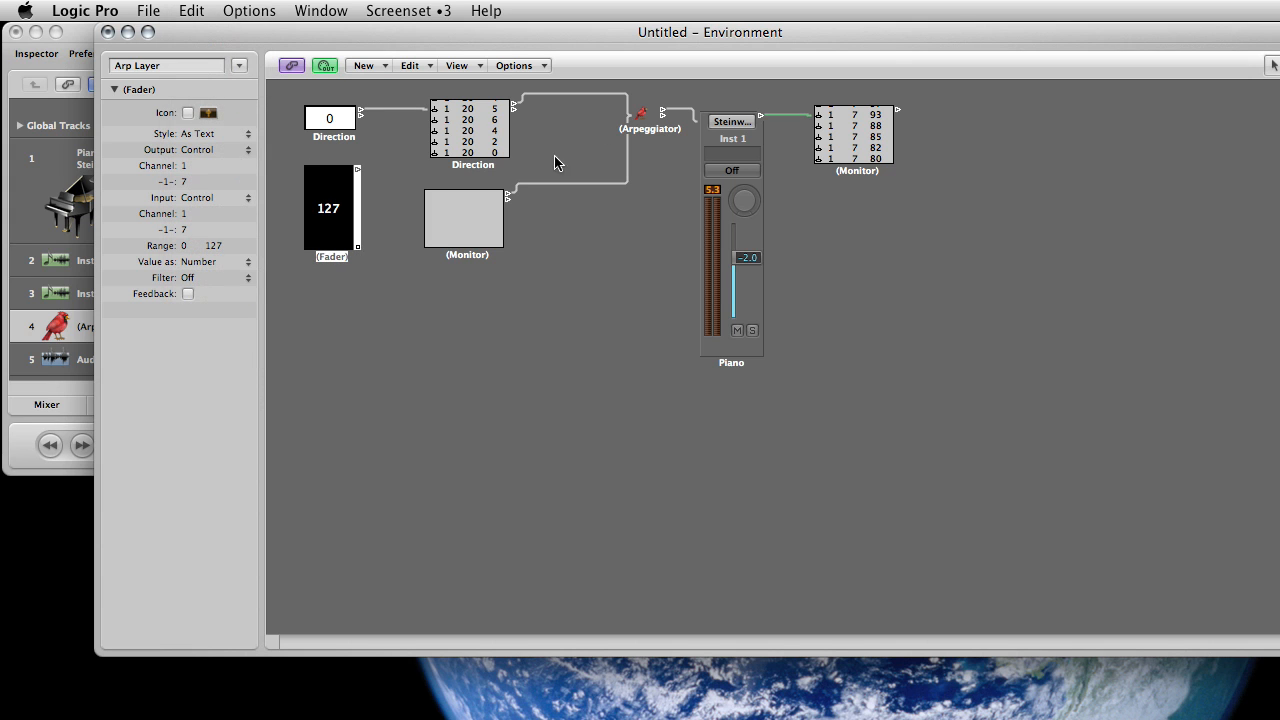
Try out the arpeggiator's Velocity range by raising it to 127 and lowering it again
left_click(656, 126)
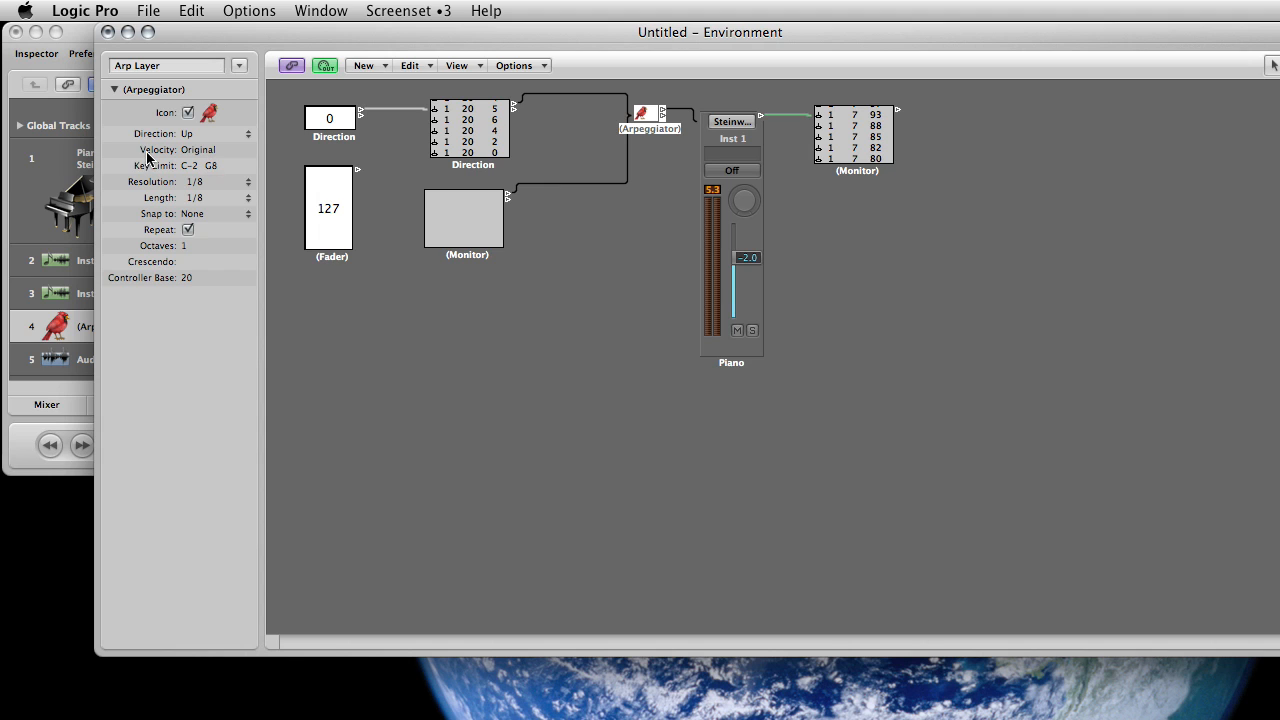
left_click_drag(198, 150, 203, 5)
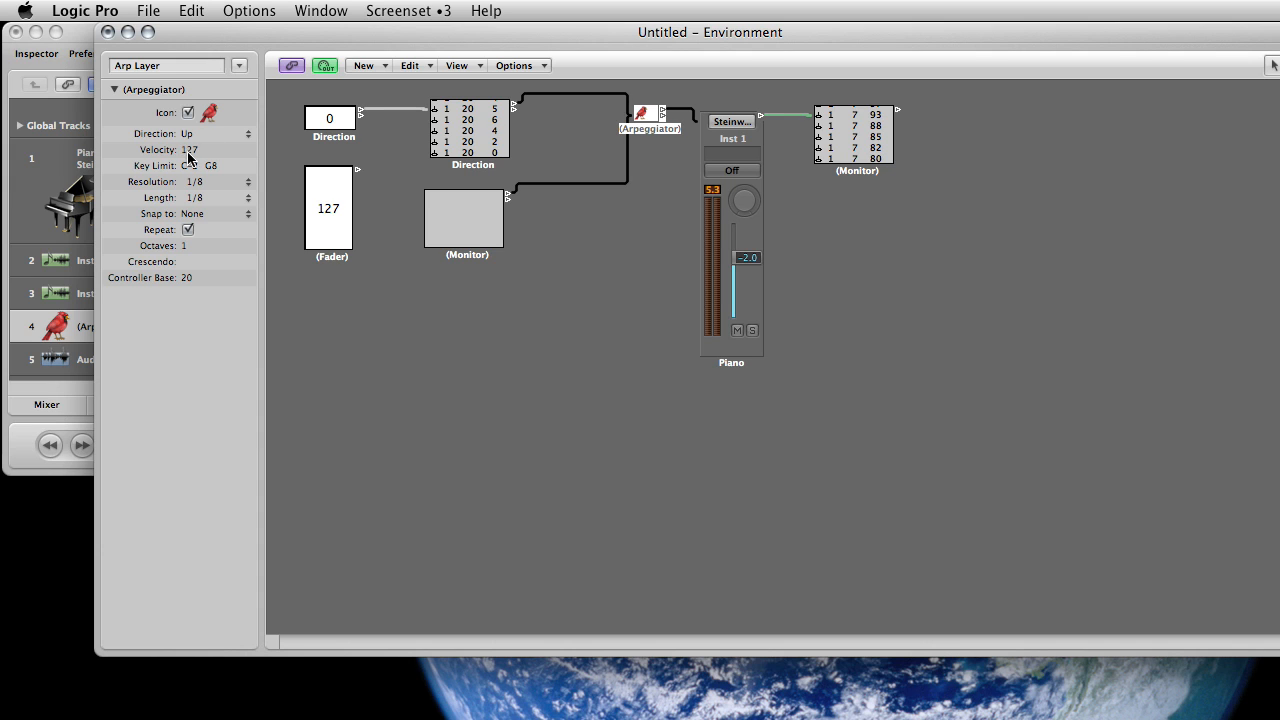
left_click_drag(198, 150, 186, 443)
Cable the slightly widened new text fader to the lower monitor and set its output controller number to 21 (Ctrl 21)
left_click(332, 258)
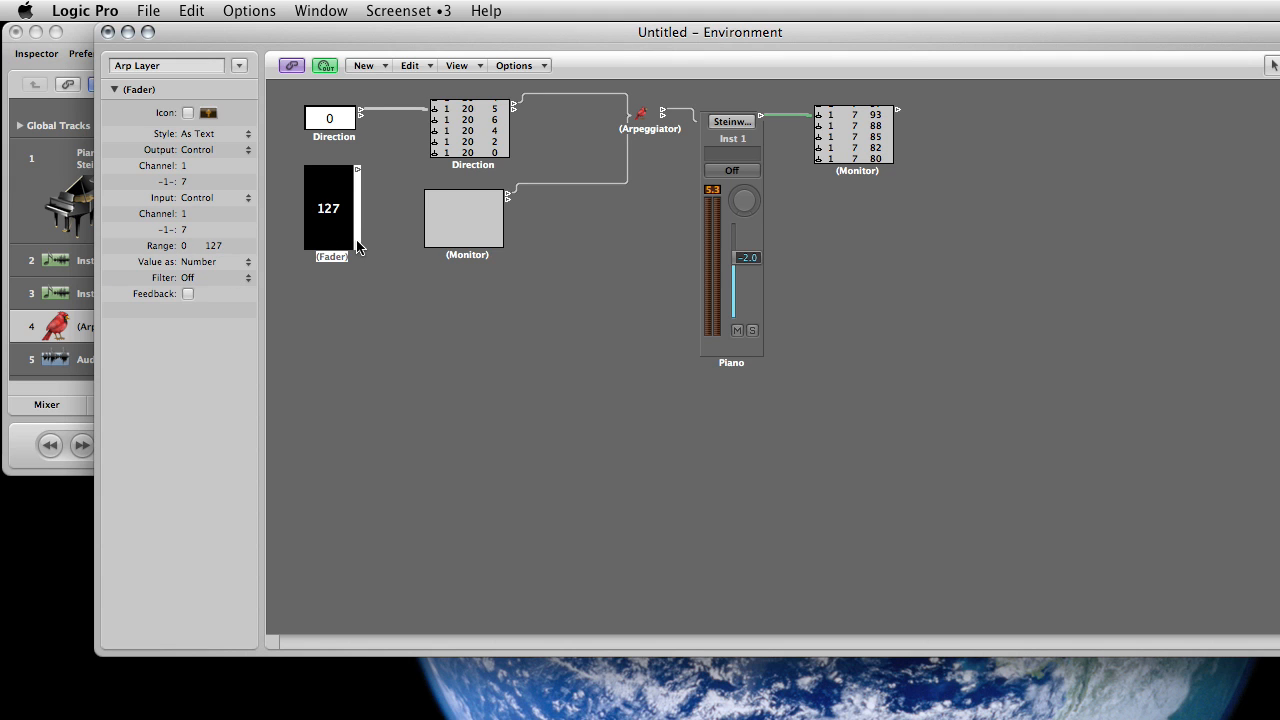
left_click_drag(359, 247, 364, 243)
left_click_drag(363, 169, 438, 208)
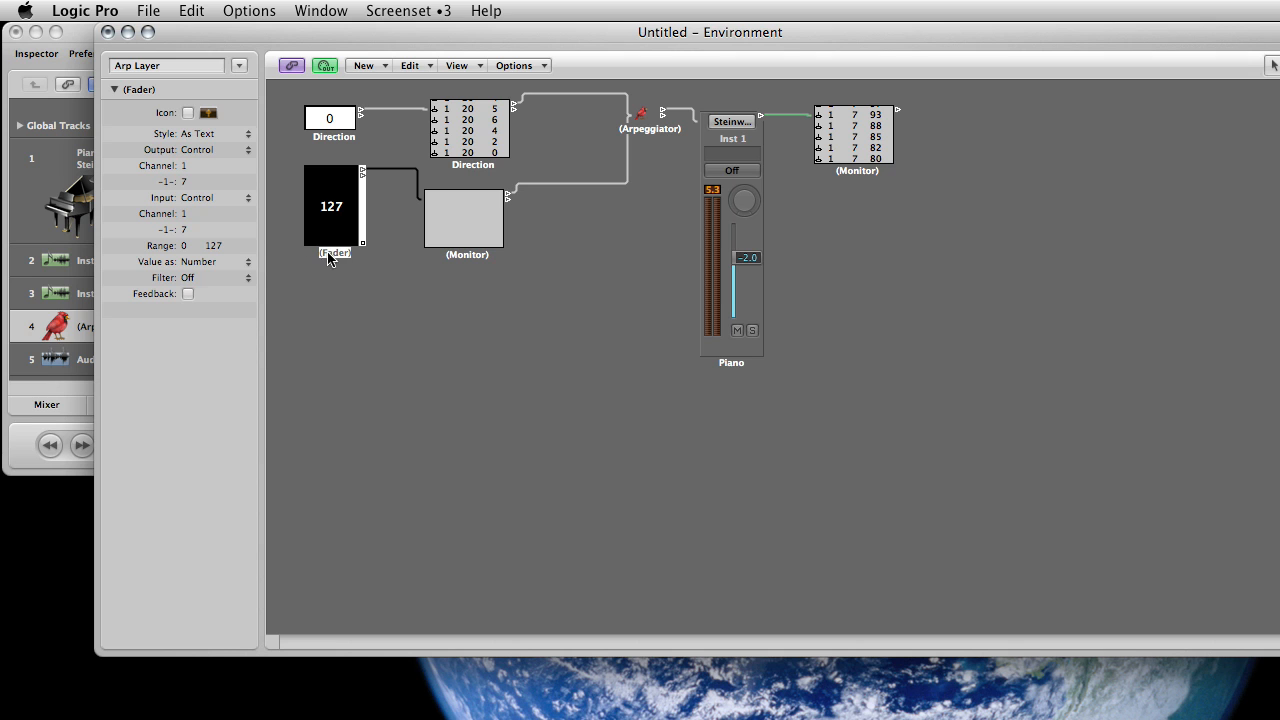
left_click(184, 182)
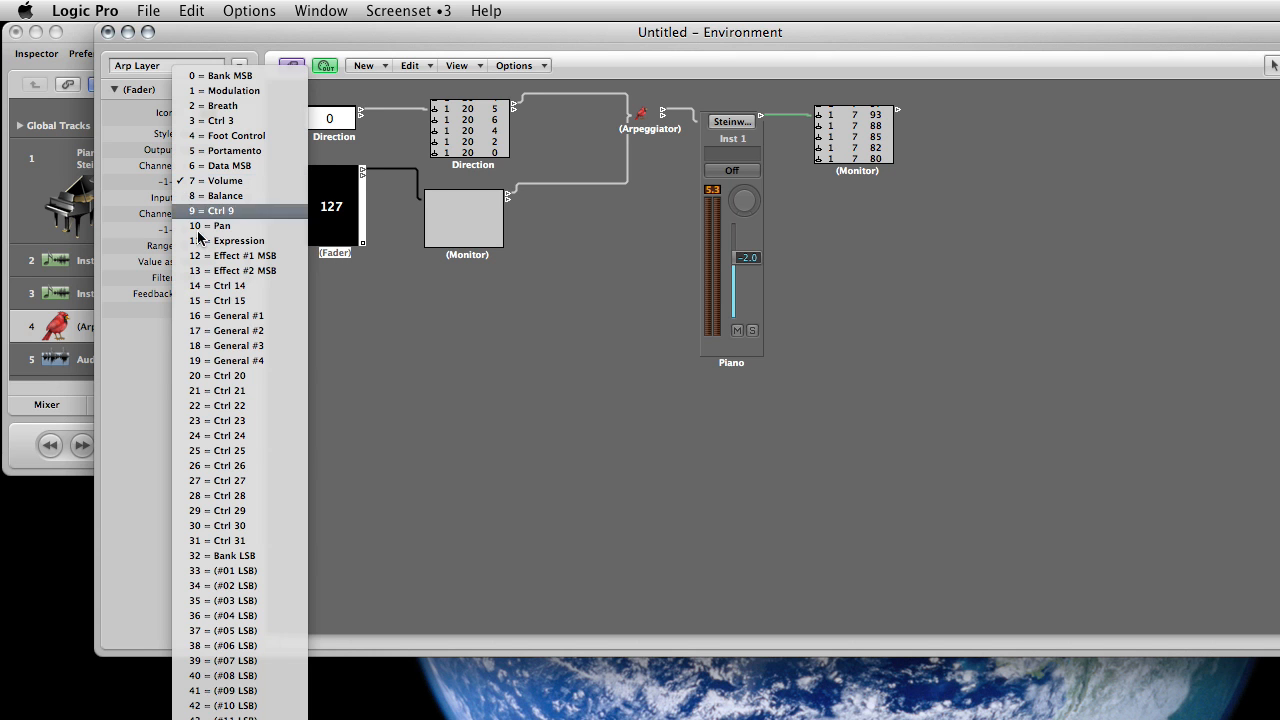
left_click(229, 391)
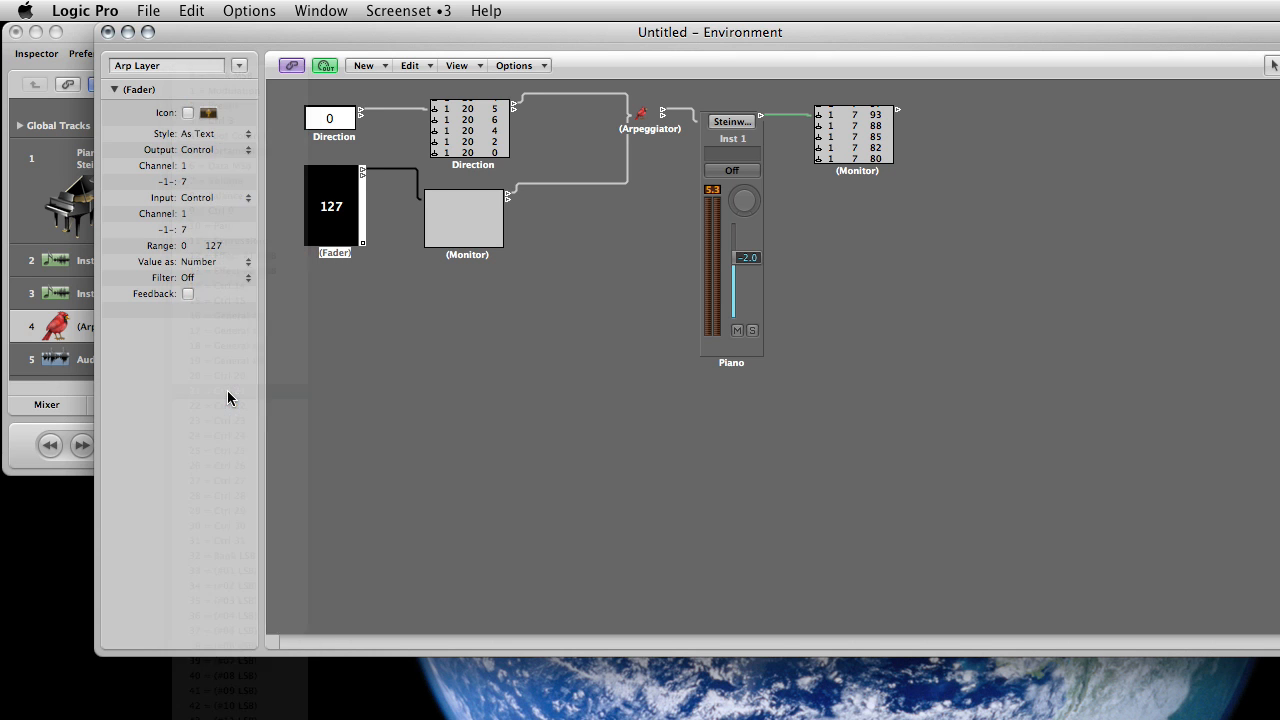
Clear the Direction monitor and, with the arpeggiator selected, test the new fader's velocity control by sweeping it down to 1
left_click(497, 129)
left_click_drag(313, 239, 313, 247)
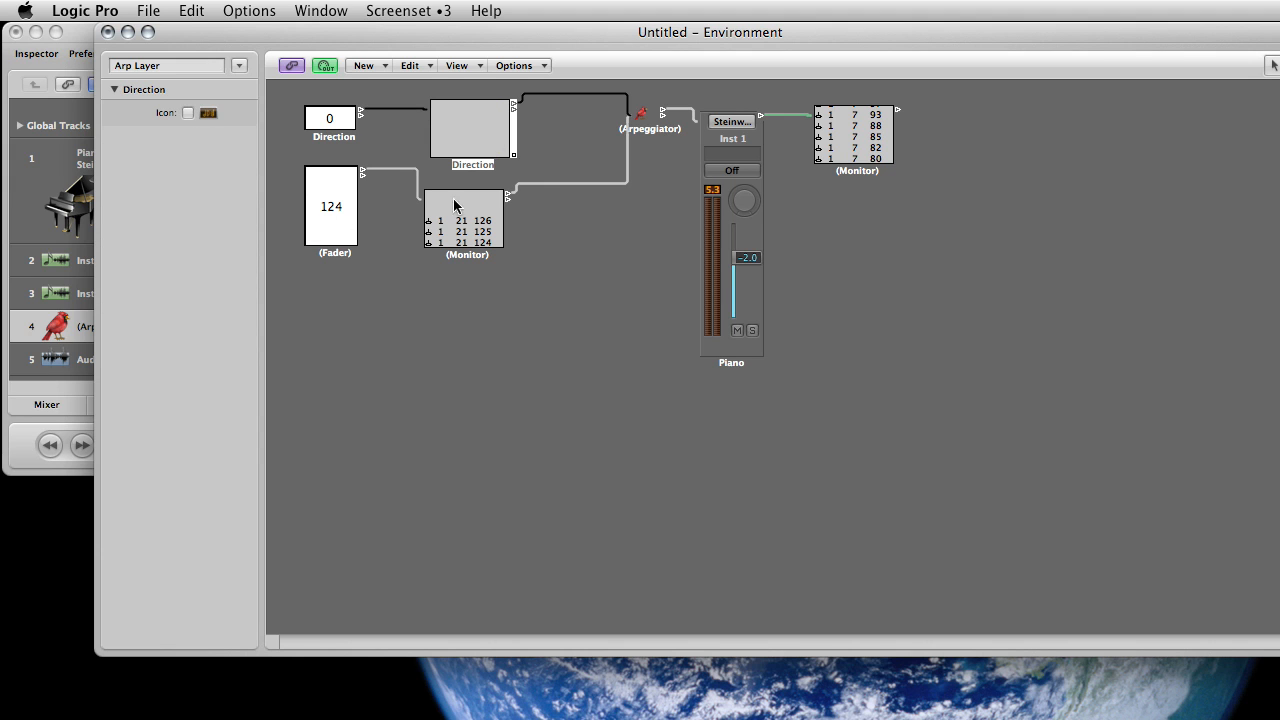
left_click(646, 127)
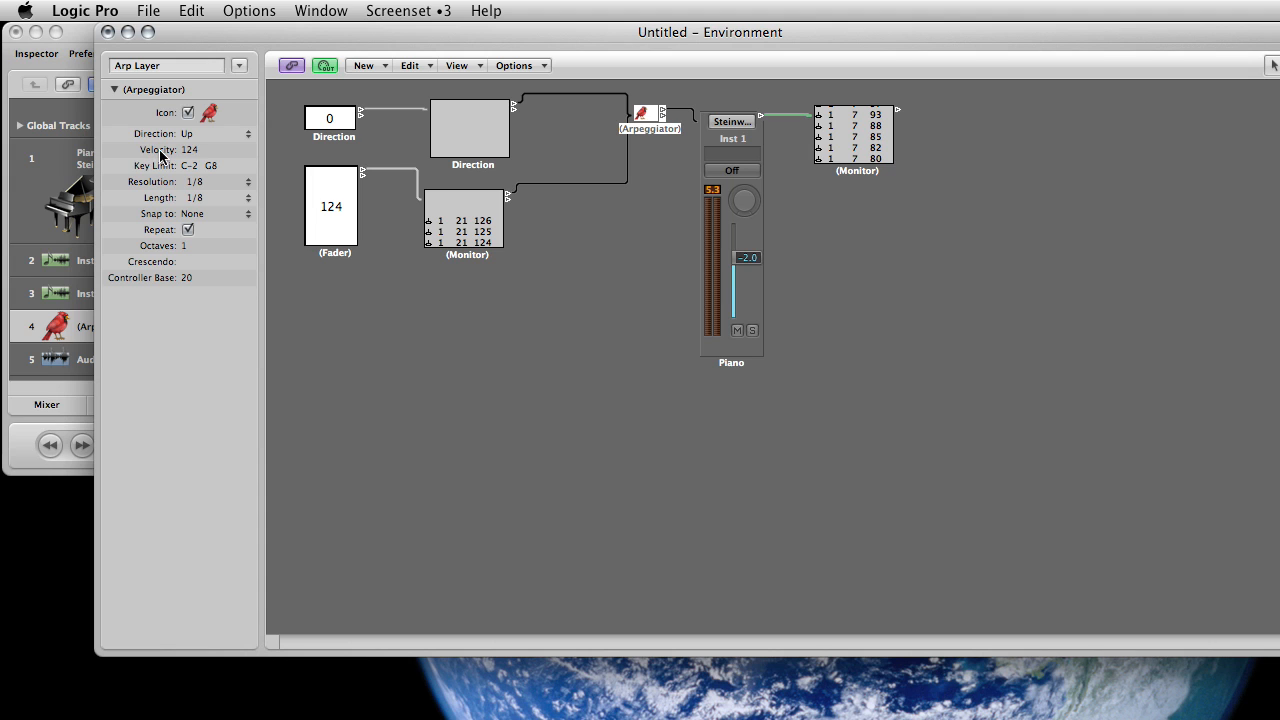
left_click_drag(322, 218, 324, 437)
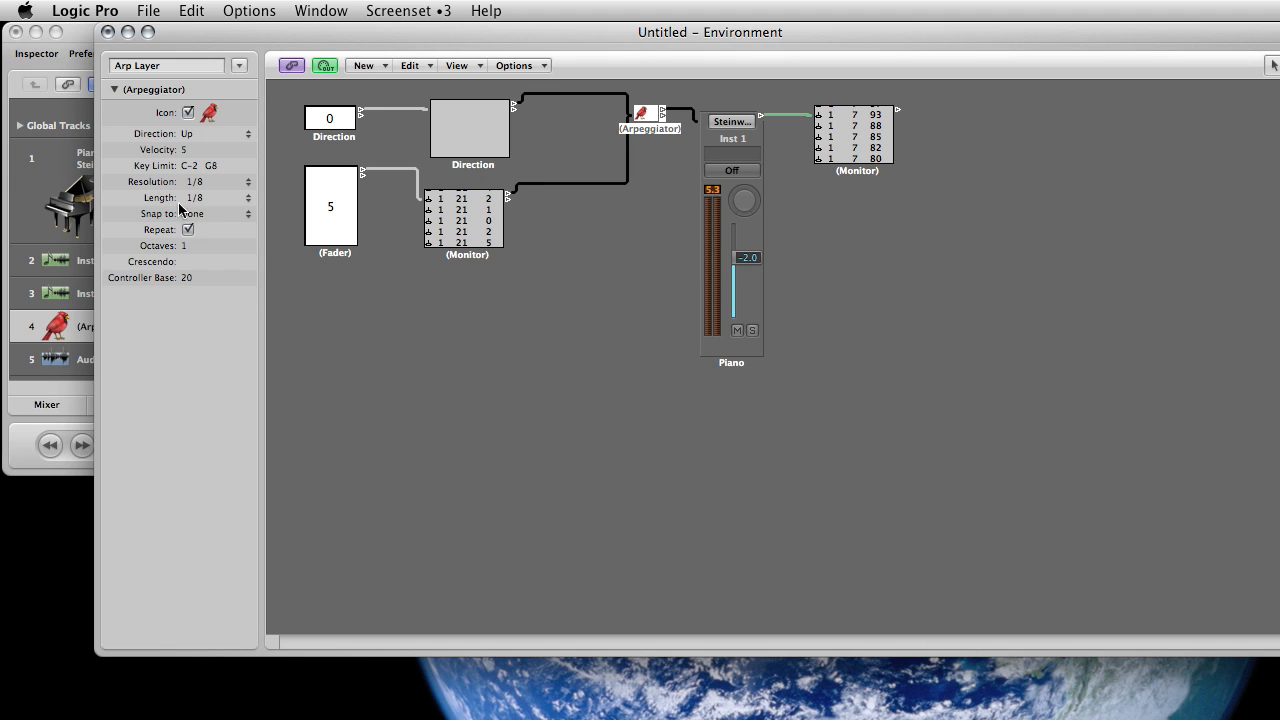
left_click_drag(341, 208, 329, 279)
Open the Direction fader's value names window and reposition it just below the fader
left_click(330, 121)
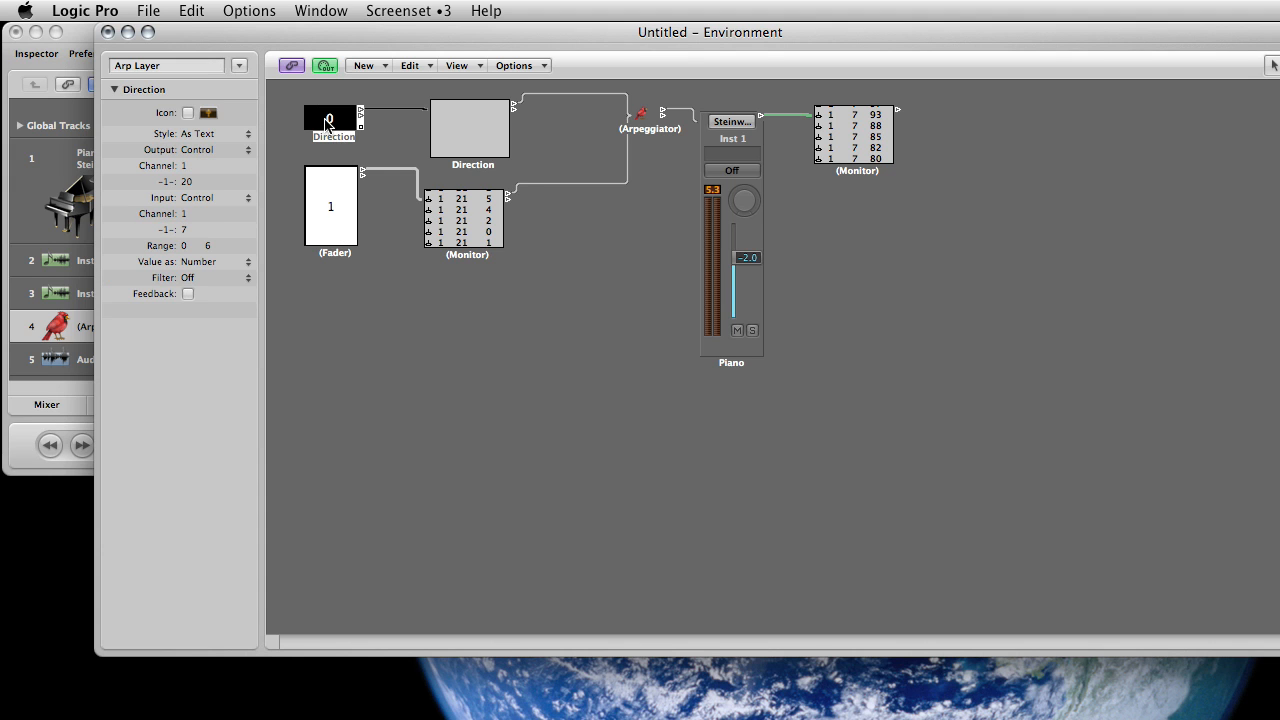
double_click(325, 121)
left_click_drag(308, 95, 350, 167)
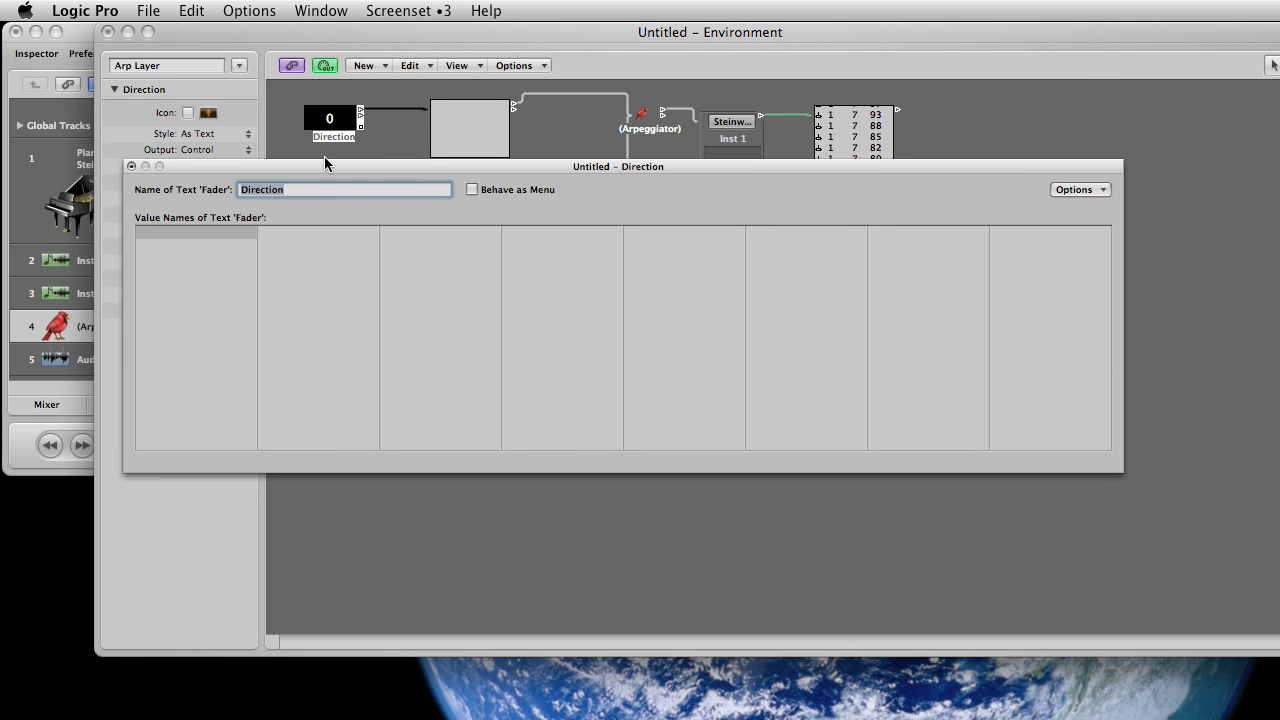
left_click(324, 157)
left_click_drag(324, 164, 327, 157)
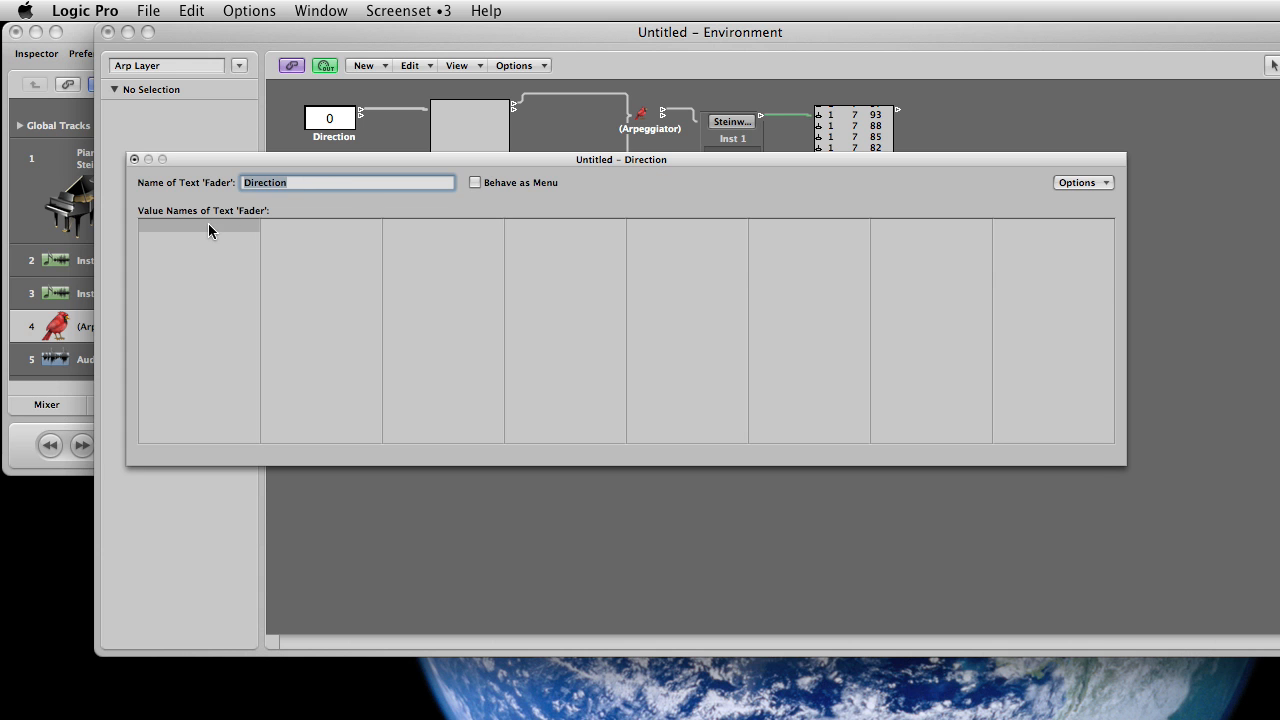
Switch to NeoOffice Calc and copy the direction names Up through Random in cells C3:C8 of the Arpeggiator sheet
key("super+Tab")
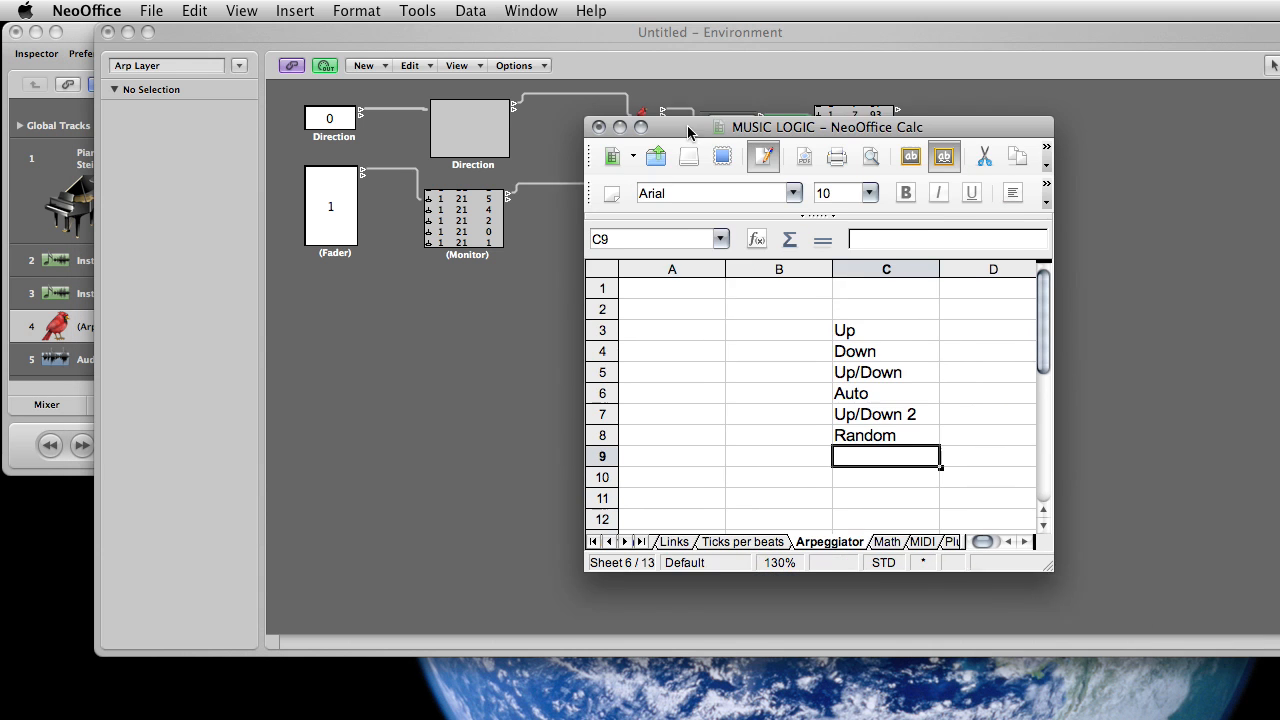
left_click_drag(694, 126, 650, 94)
left_click_drag(820, 298, 845, 408)
key("super+c")
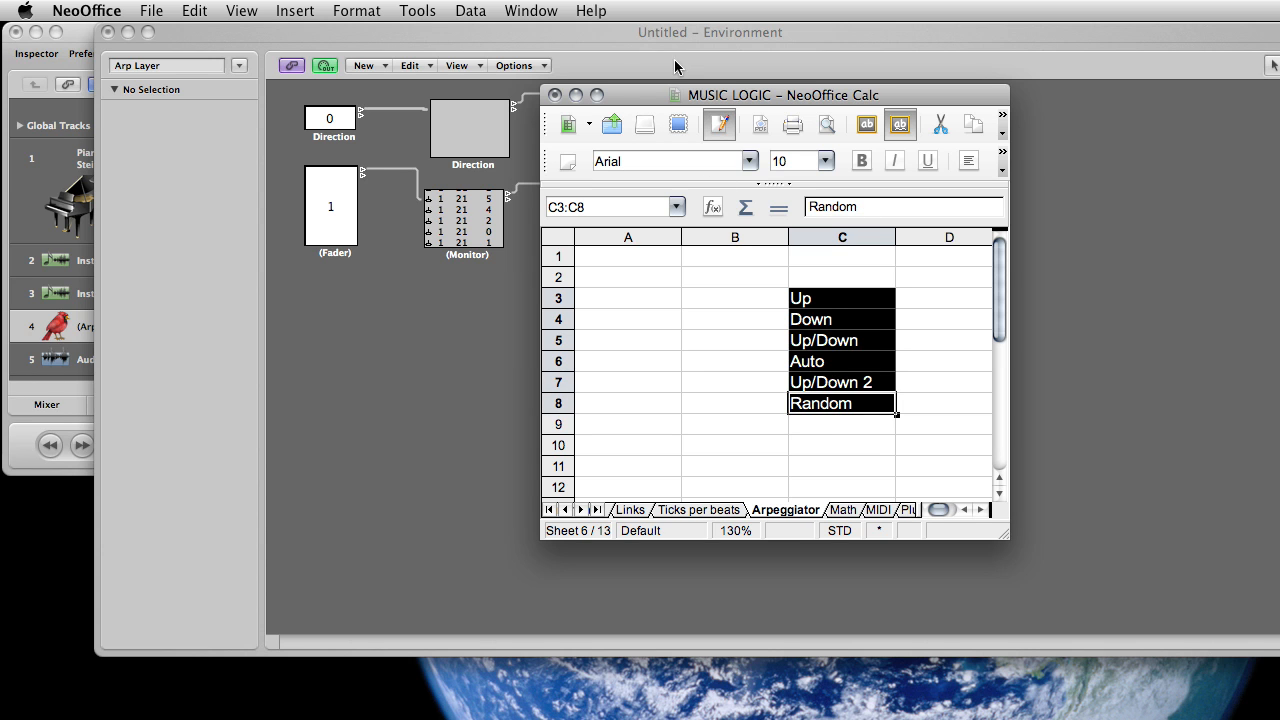
Switch back to Logic Pro, paste the copied direction names into the Direction fader's value names, and close the names window
key("super+Tab")
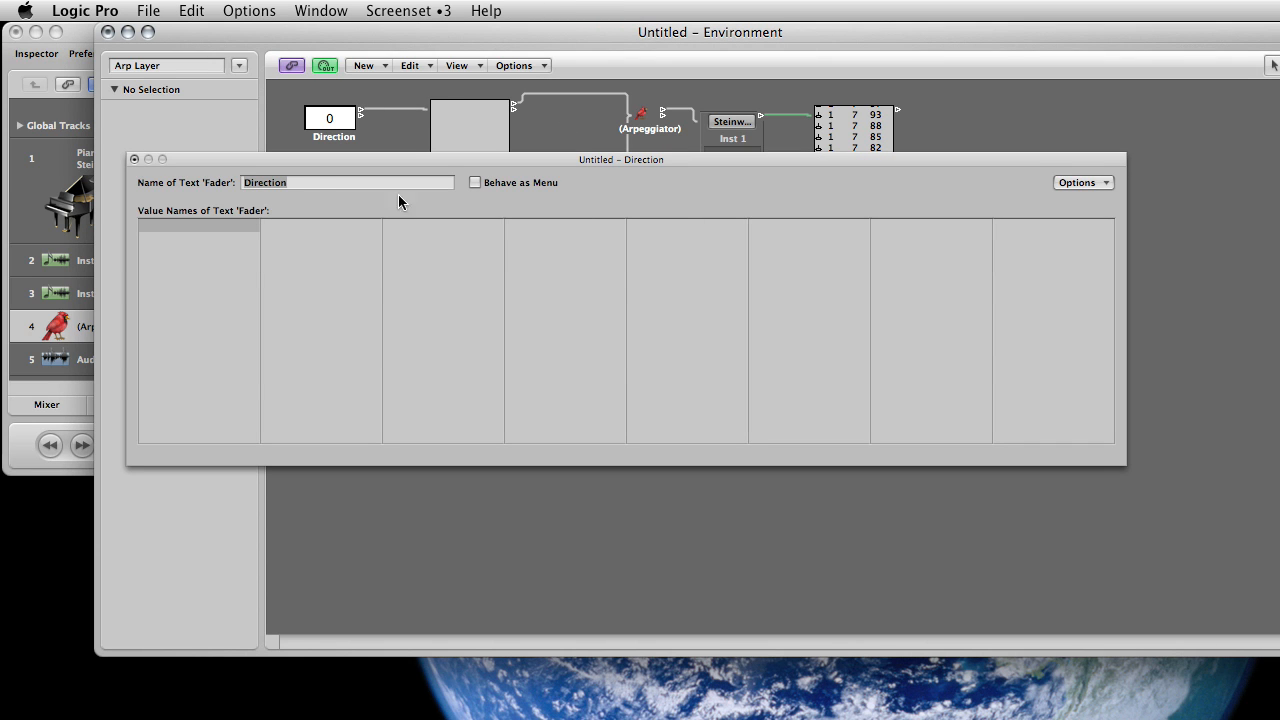
left_click(155, 226)
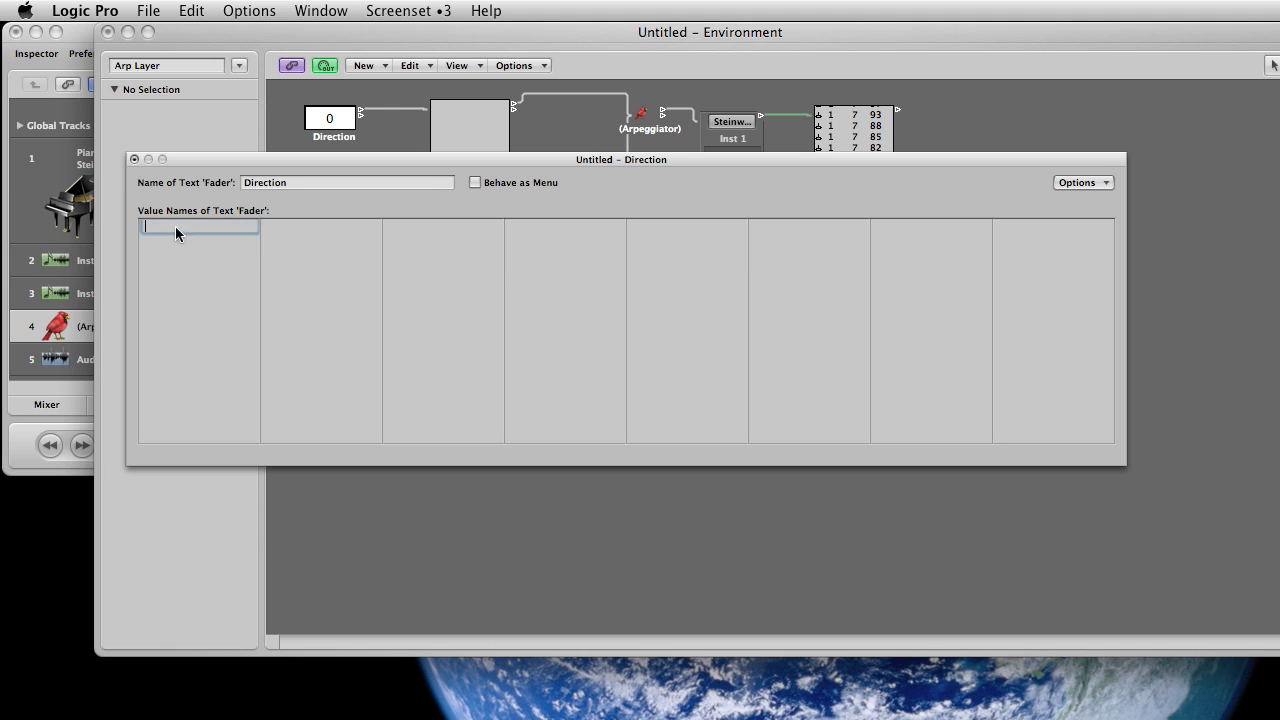
left_click(302, 224)
left_click(1084, 183)
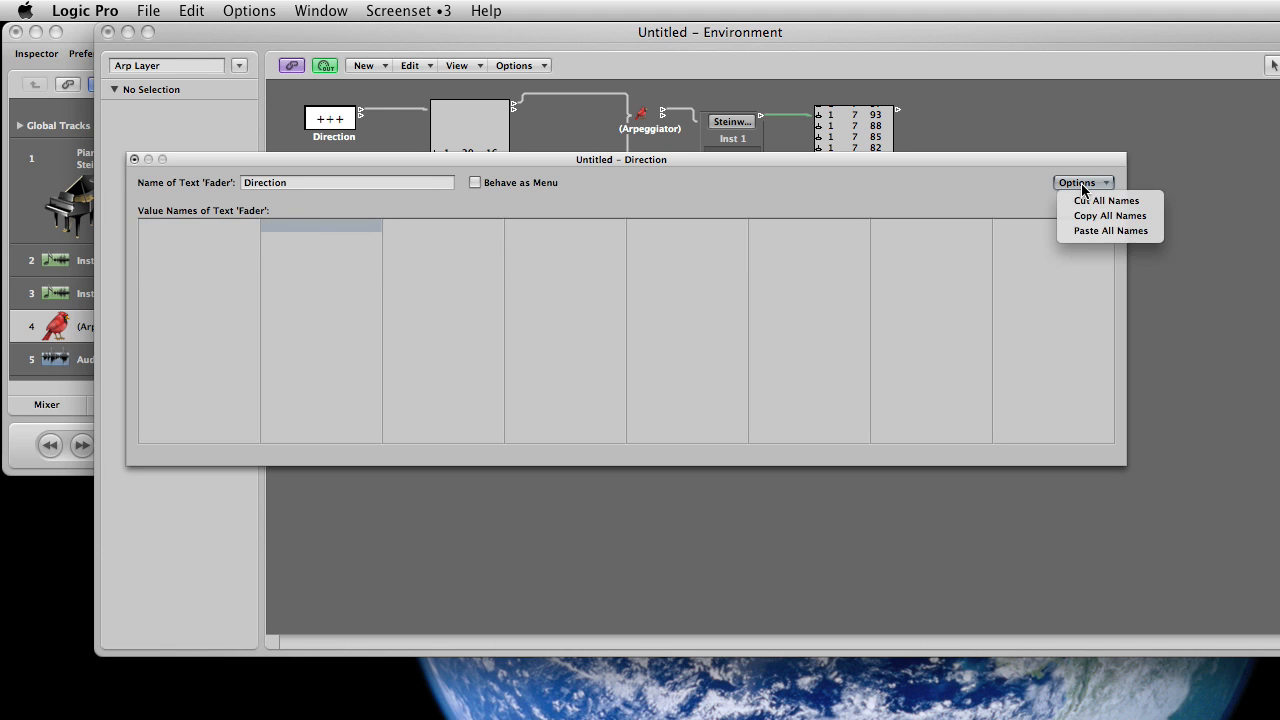
left_click(1082, 231)
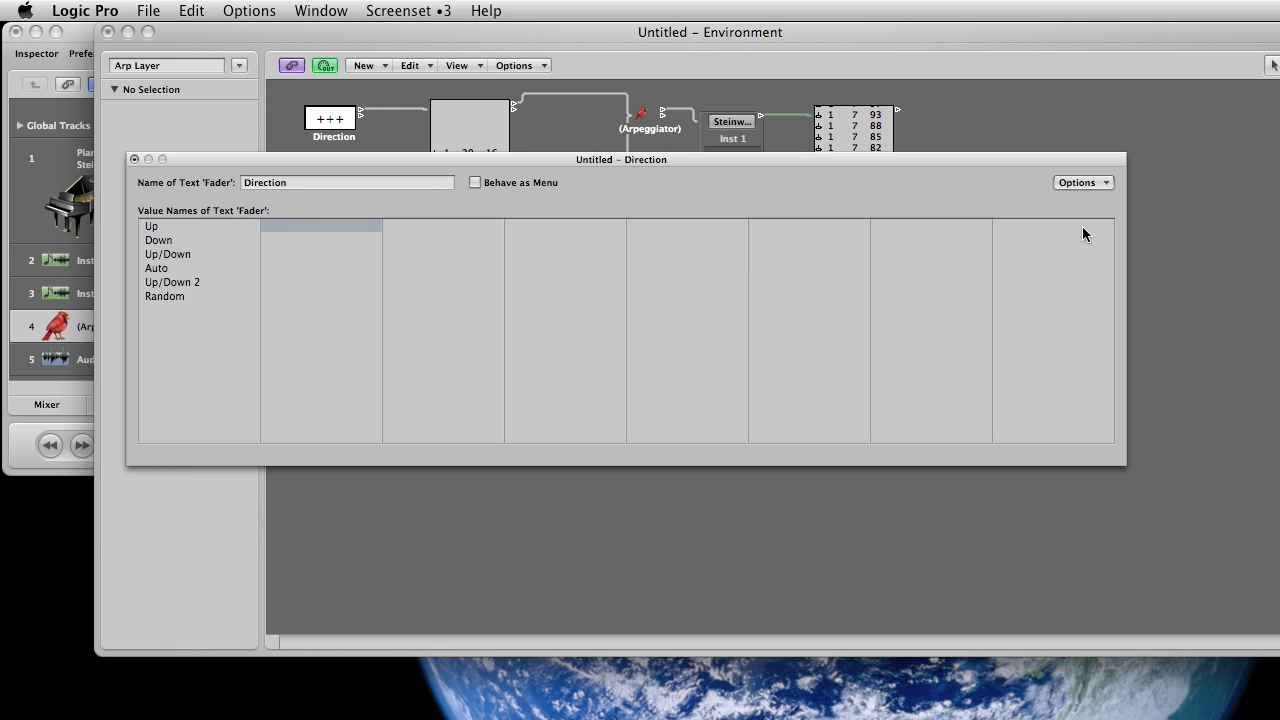
left_click(134, 159)
Clear the Direction monitor and, with the arpeggiator selected, test the Direction fader by sweeping it through its values to 6
left_click_drag(330, 118, 330, 94)
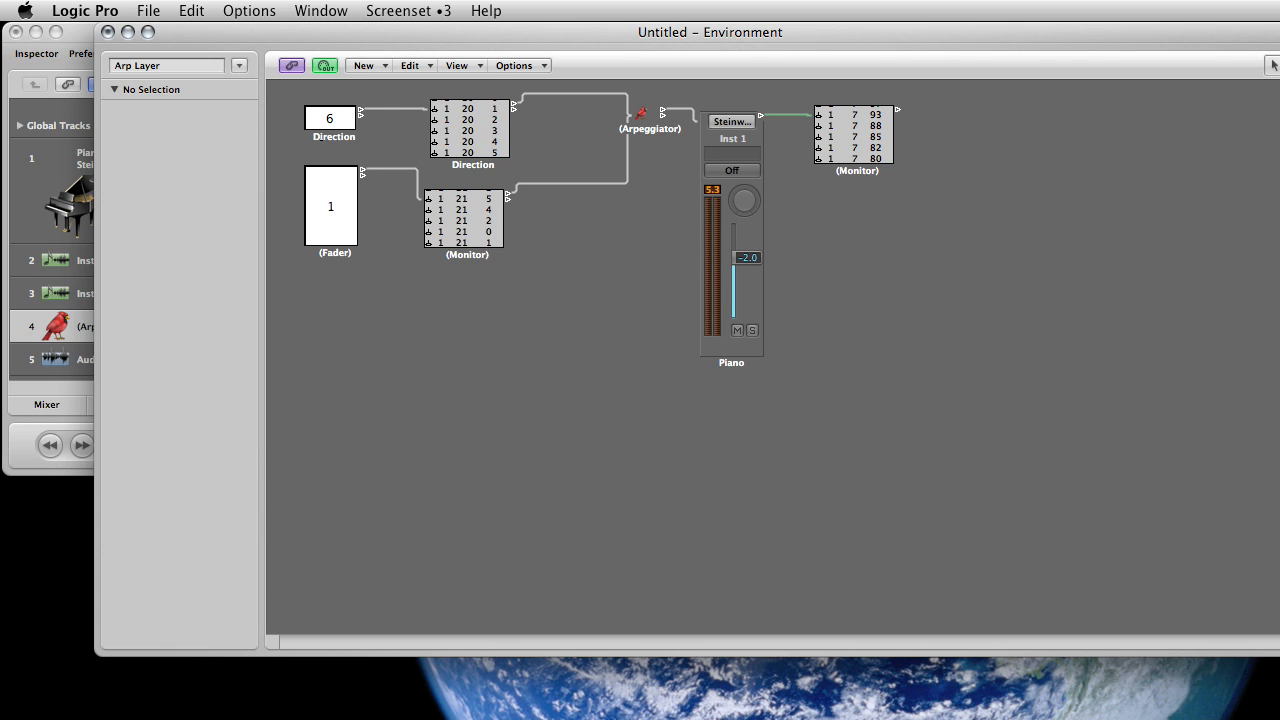
left_click(490, 125)
left_click(641, 114)
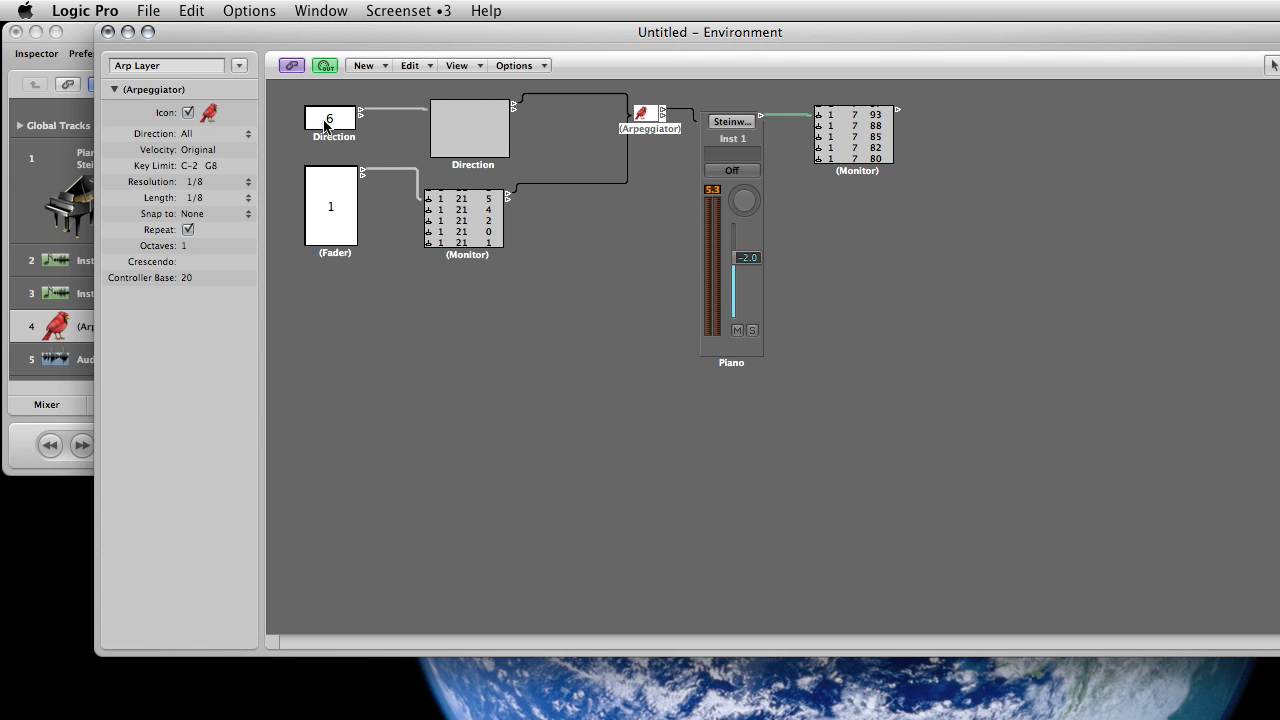
left_click_drag(326, 119, 323, 143)
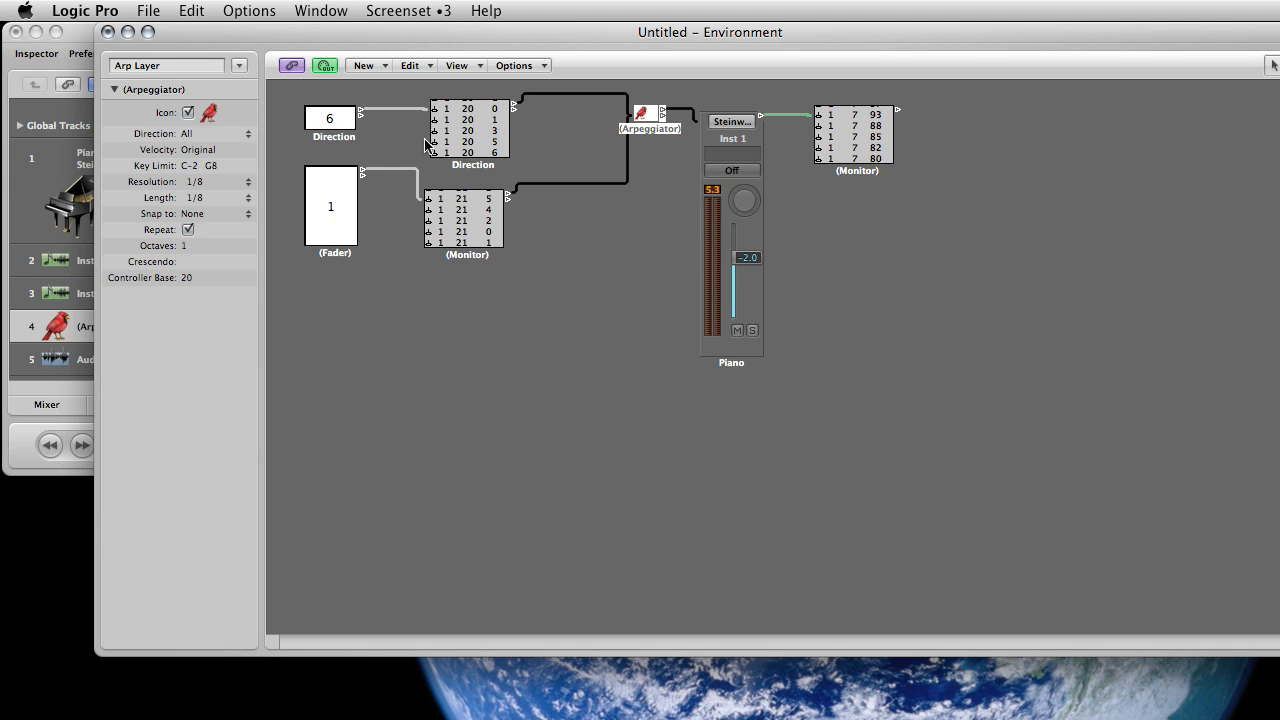
Compare the Direction fader's value names and range with the arpeggiator's Direction parameter
double_click(310, 118)
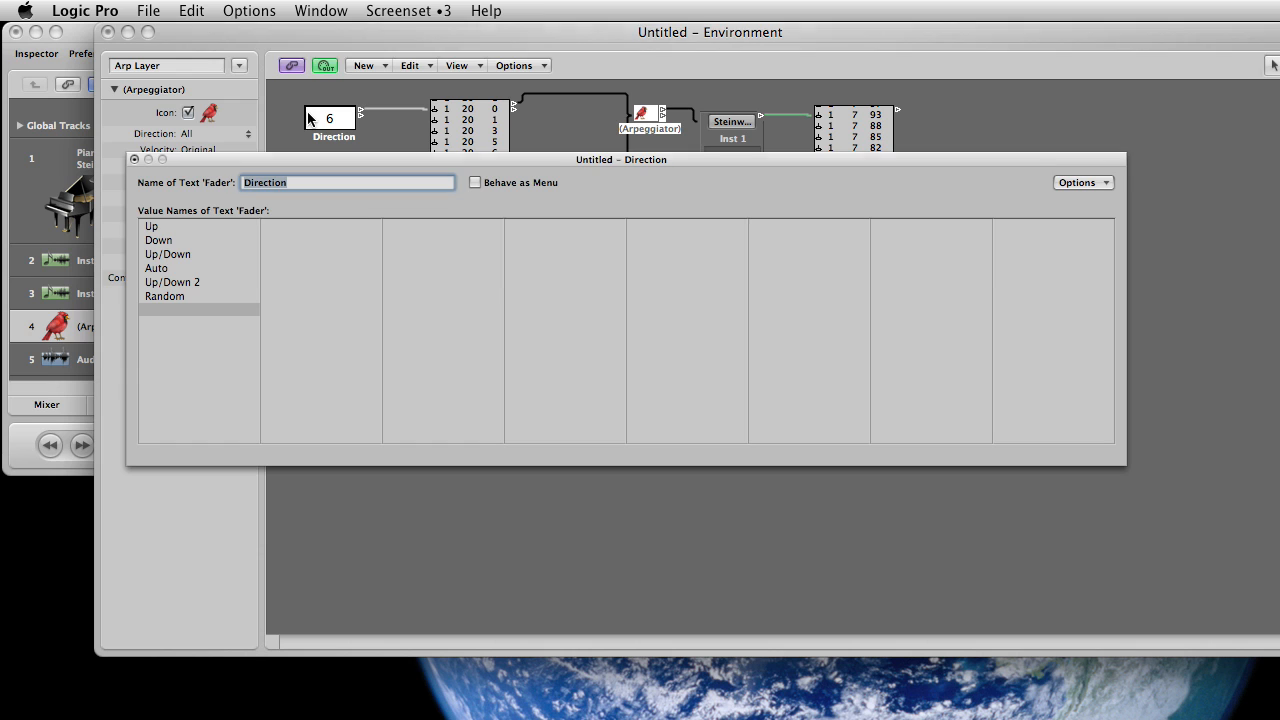
left_click(135, 163)
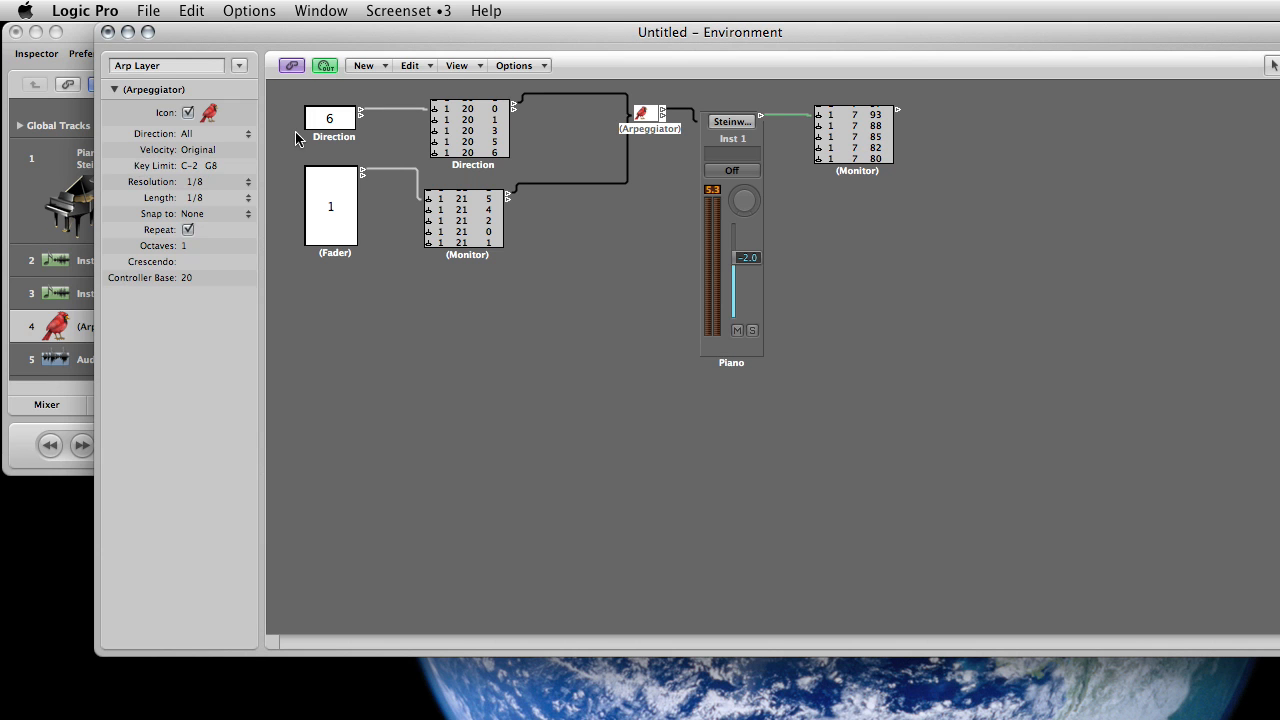
left_click(338, 136)
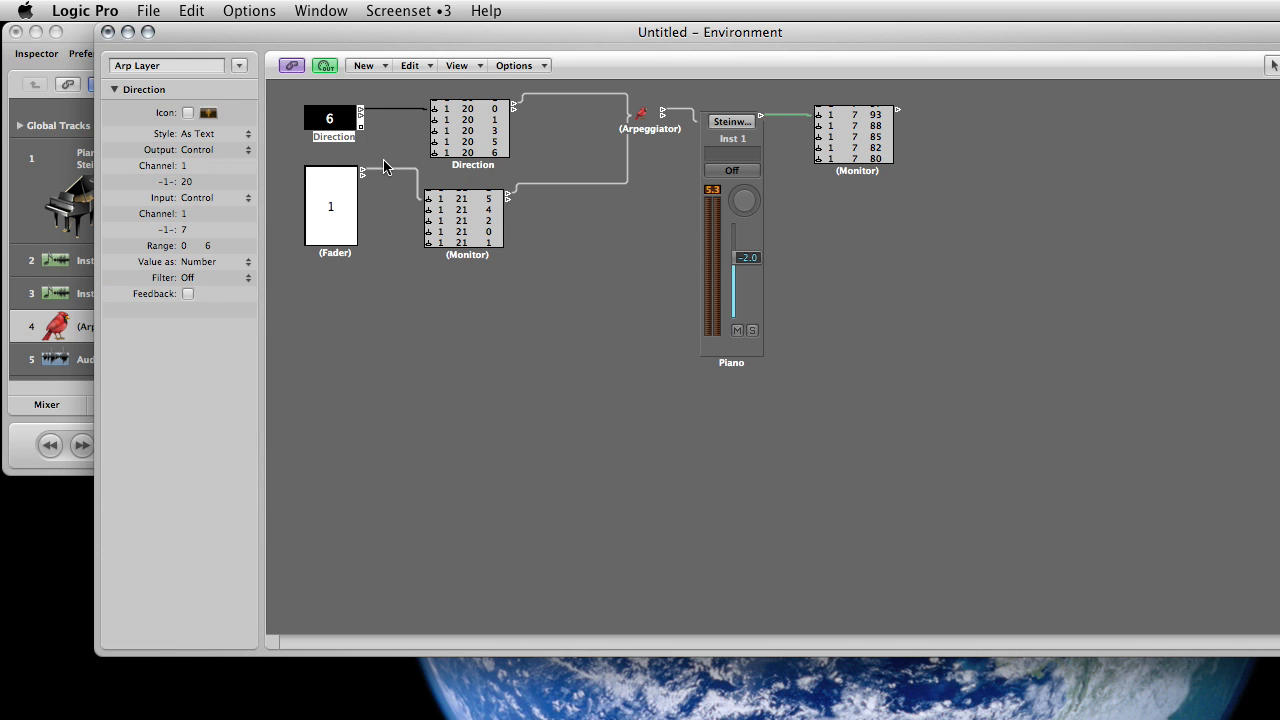
left_click(629, 133)
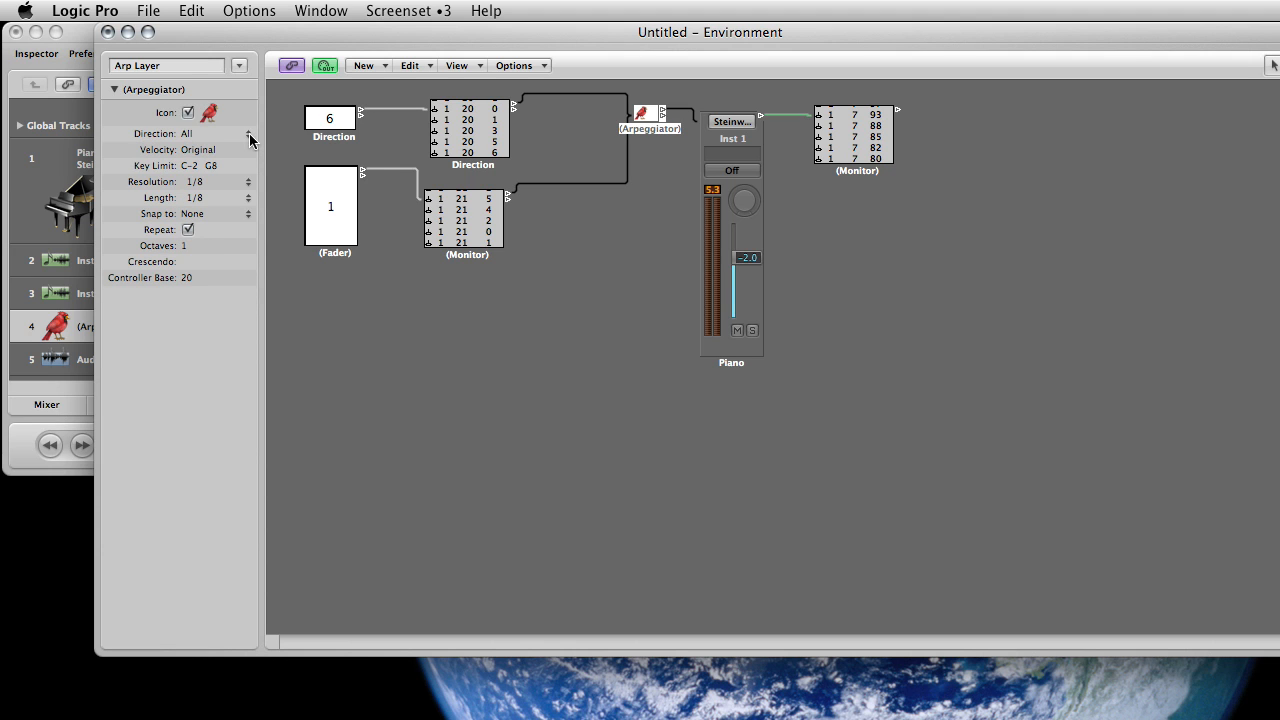
left_click(330, 134)
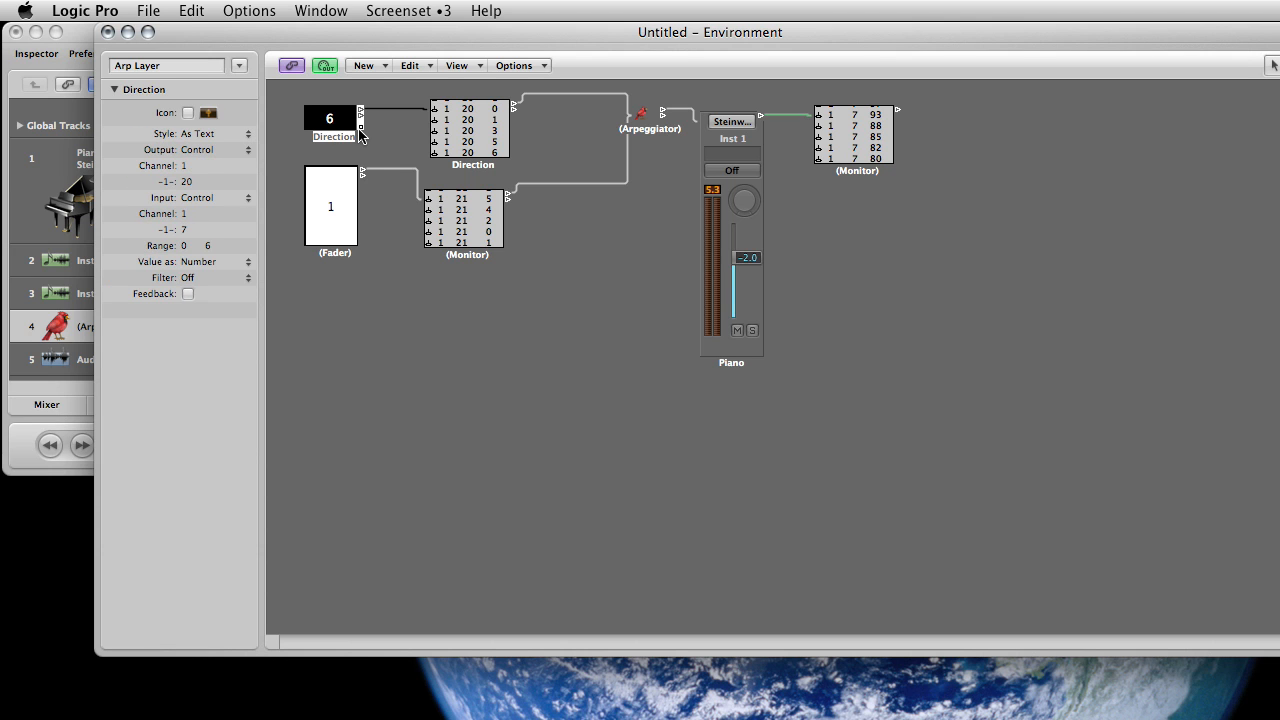
Recheck the Direction fader's value names, limit its range to 0–5, and sweep it to Random
double_click(340, 121)
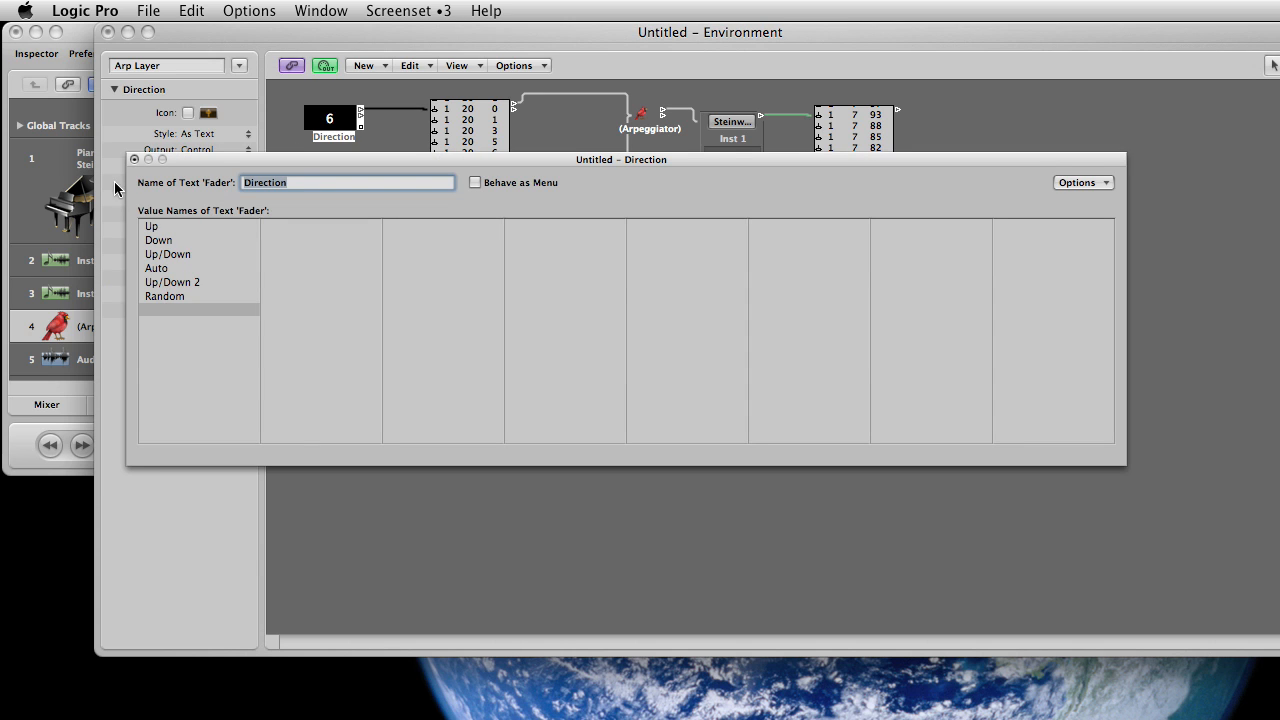
left_click(134, 159)
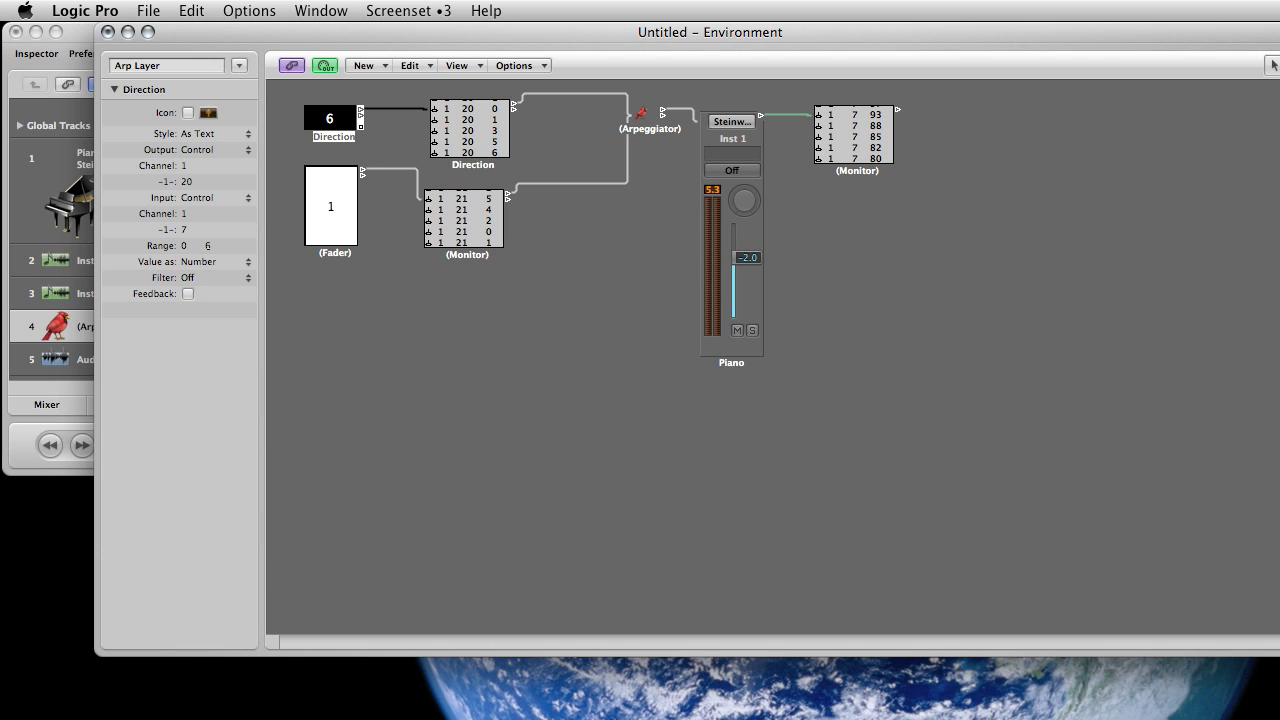
left_click_drag(335, 116, 321, 76)
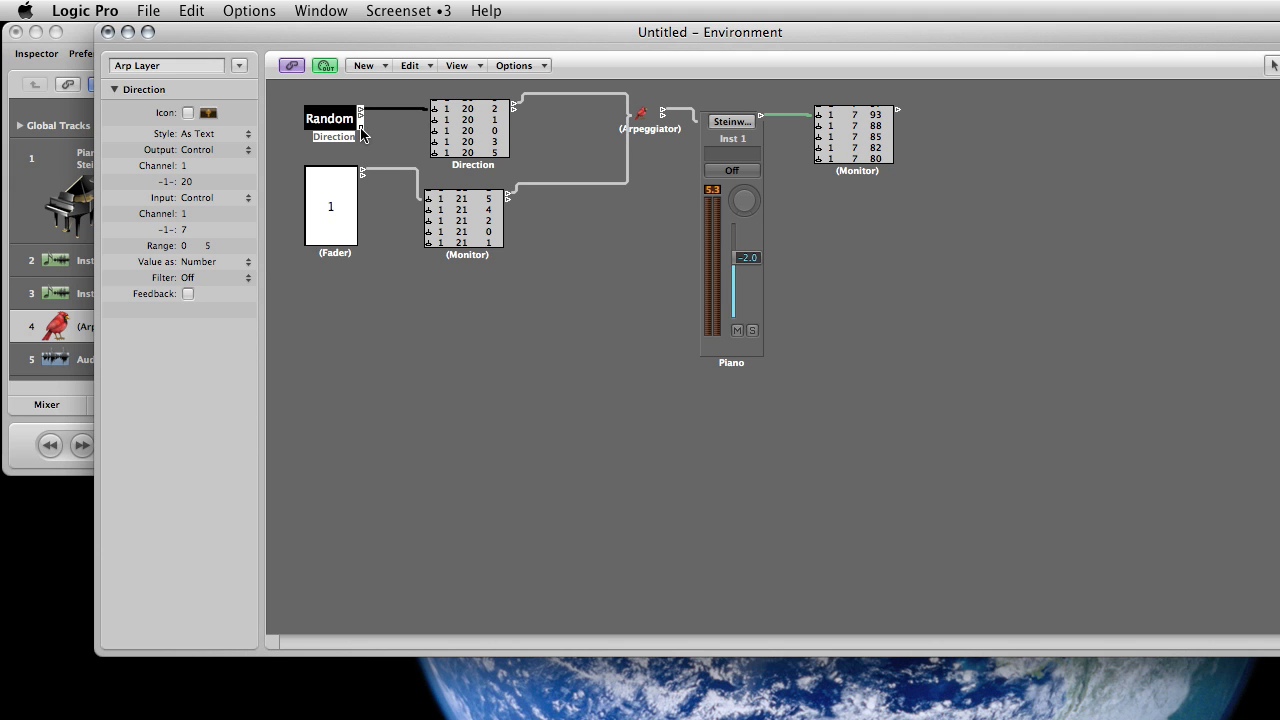
Set the arpeggiator's Direction parameter to All and deselect it
left_click(649, 130)
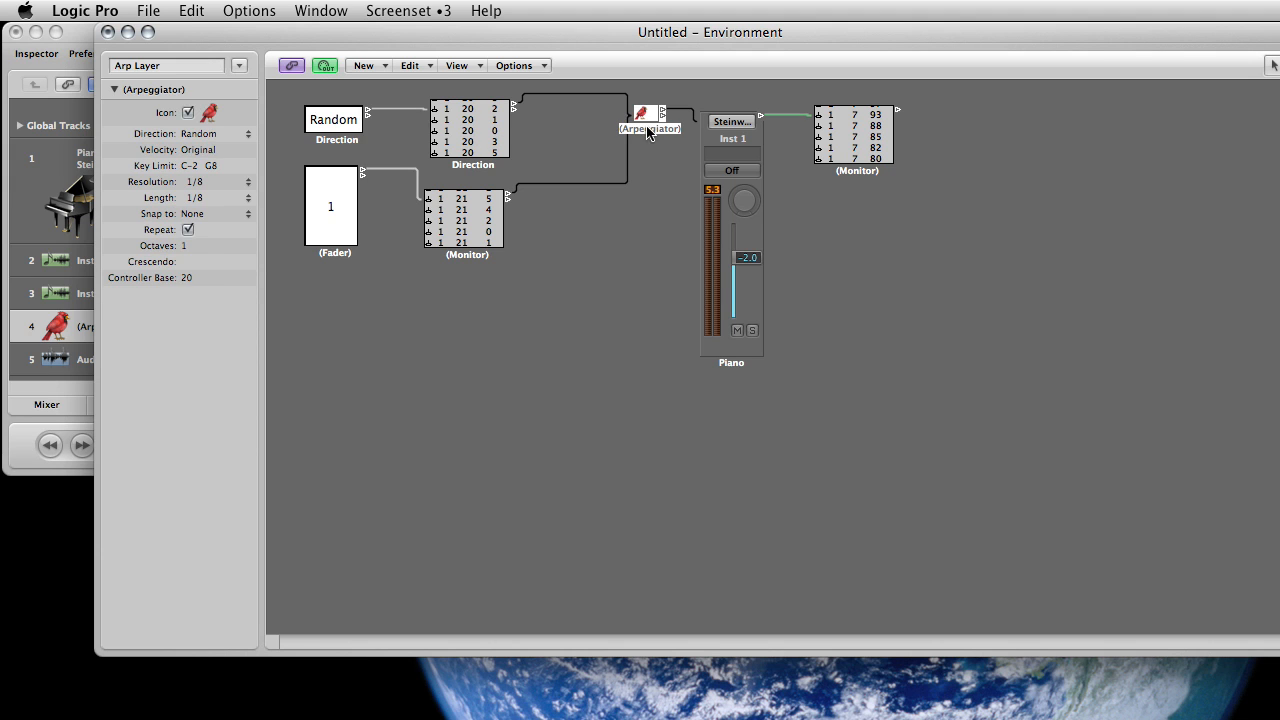
left_click(200, 137)
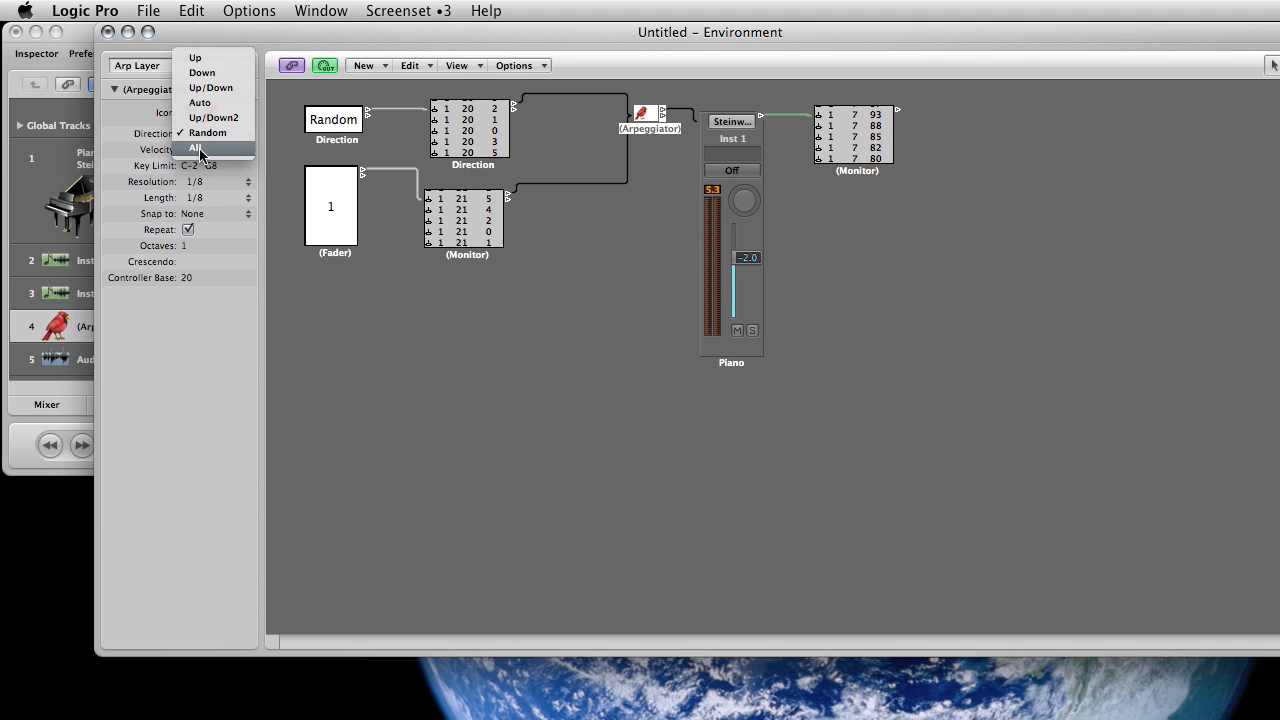
left_click(196, 148)
left_click(592, 208)
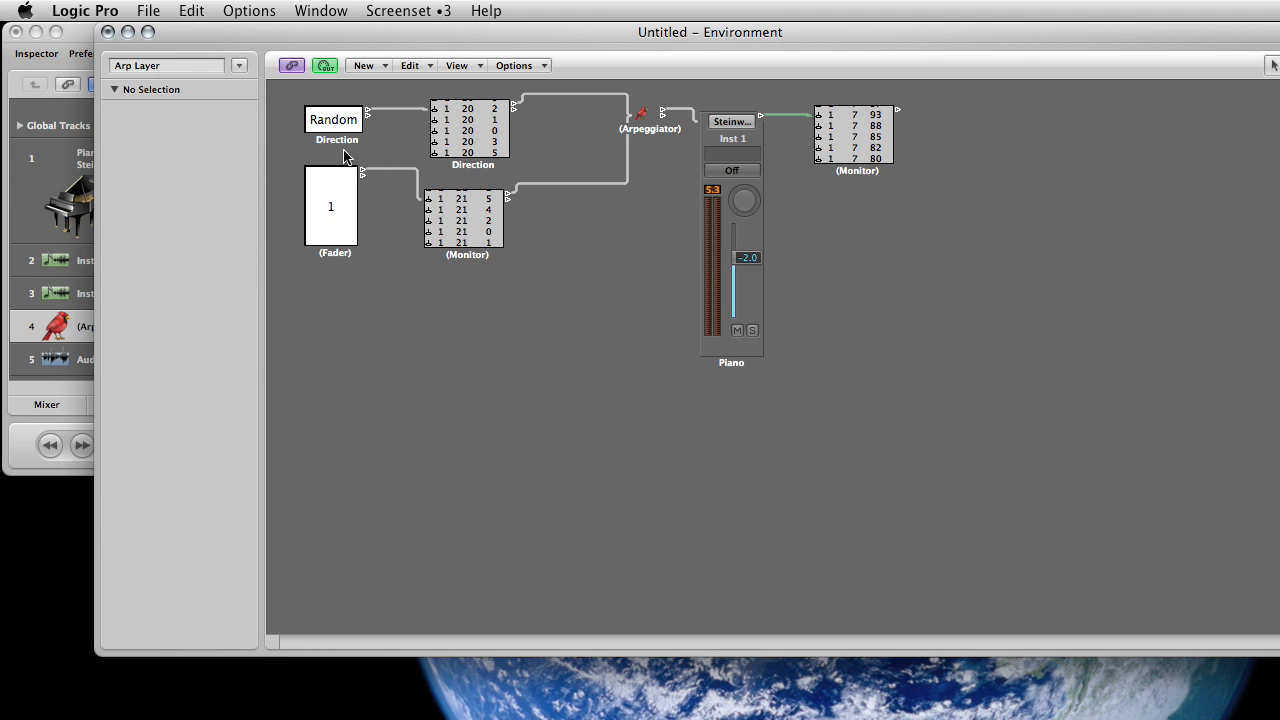
Clear both fader monitors and, with the arpeggiator selected, test the velocity fader by sweeping it through its lowest values
left_click(331, 121)
left_click(499, 127)
left_click(488, 219)
left_click(670, 132)
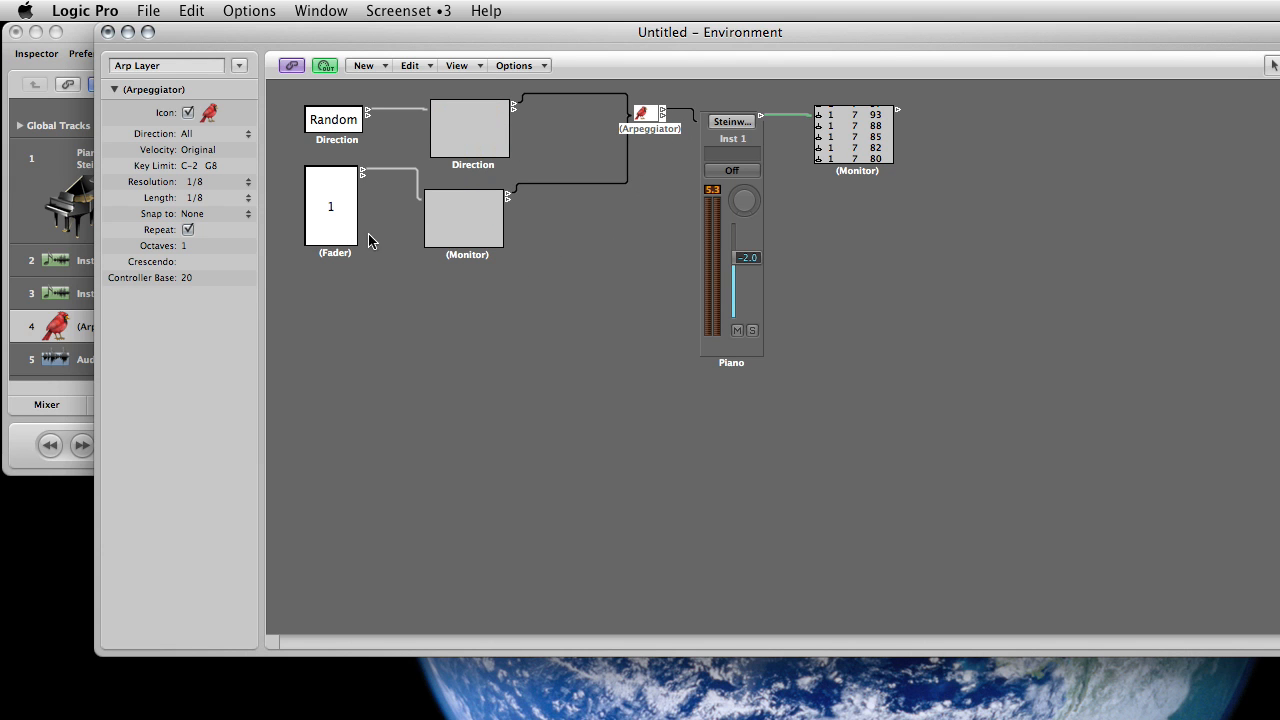
left_click(330, 256)
mouse_move(337, 222)
left_mouse_down()
mouse_move(337, 206)
mouse_move(326, 240)
left_mouse_up()
left_click(648, 117)
Name the velocity fader's first two values Random and Original, and close its value names window
double_click(326, 207)
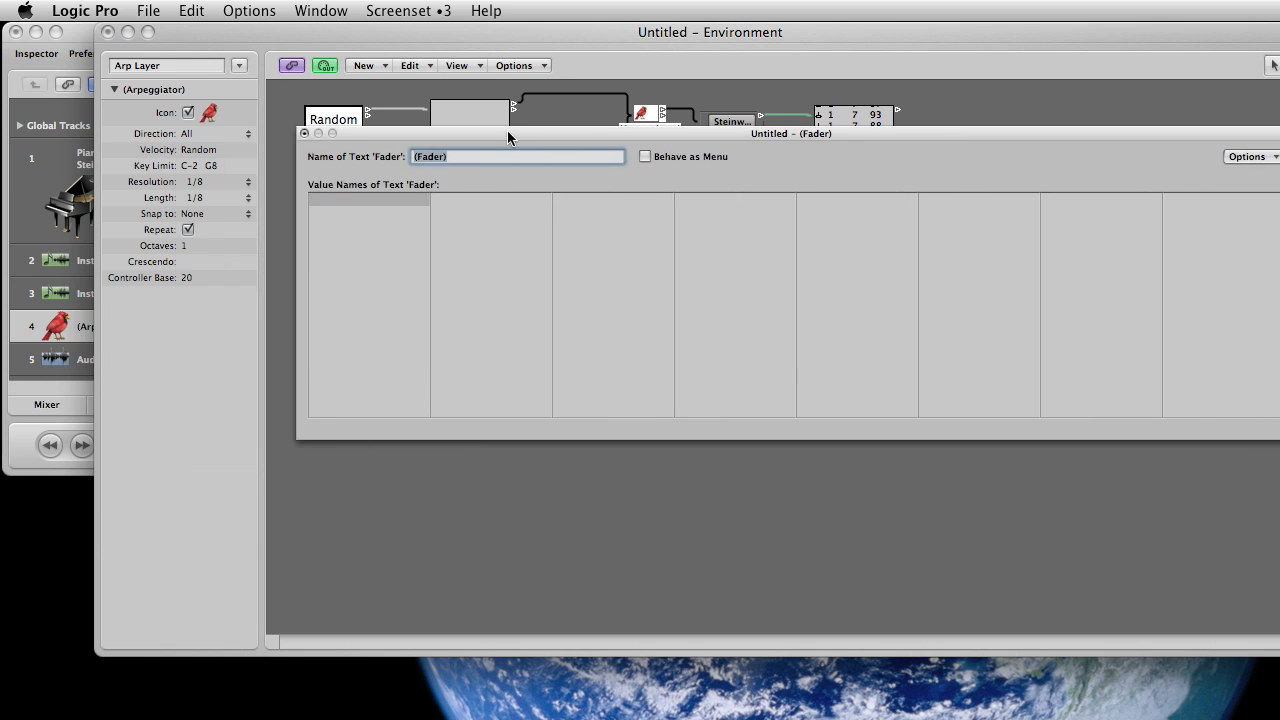
left_click(386, 201)
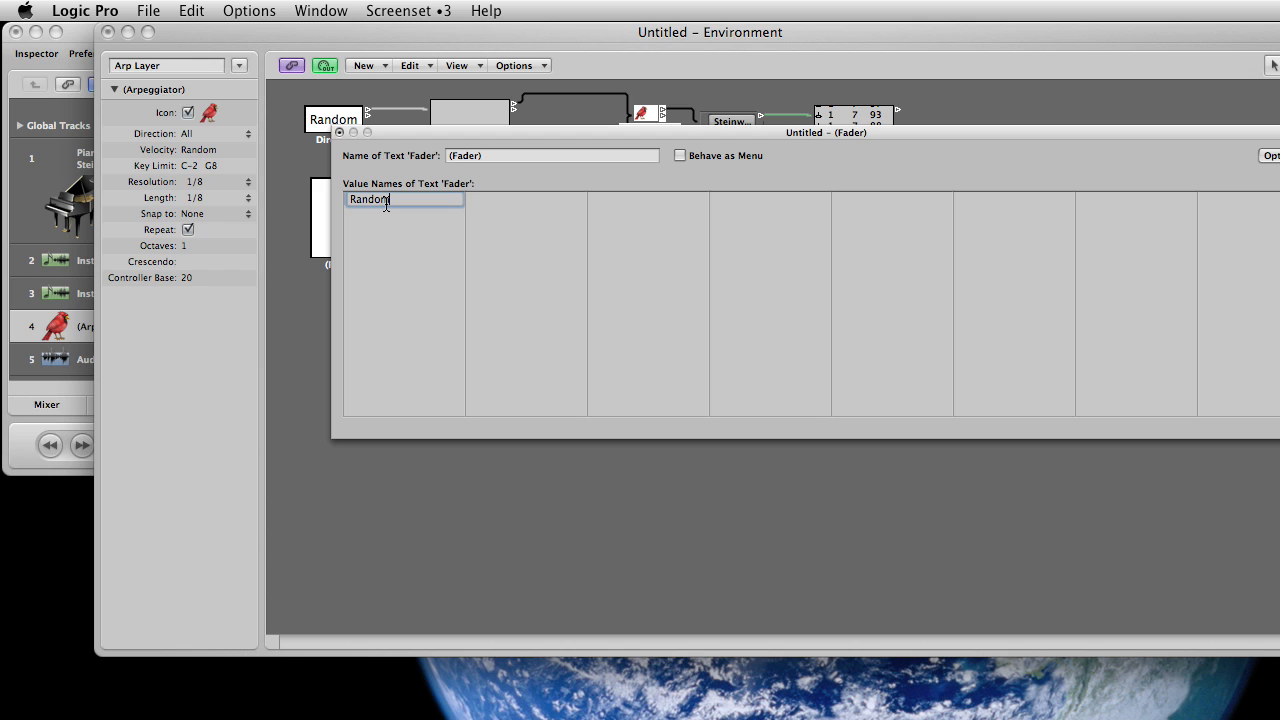
type("Random")
key("Return")
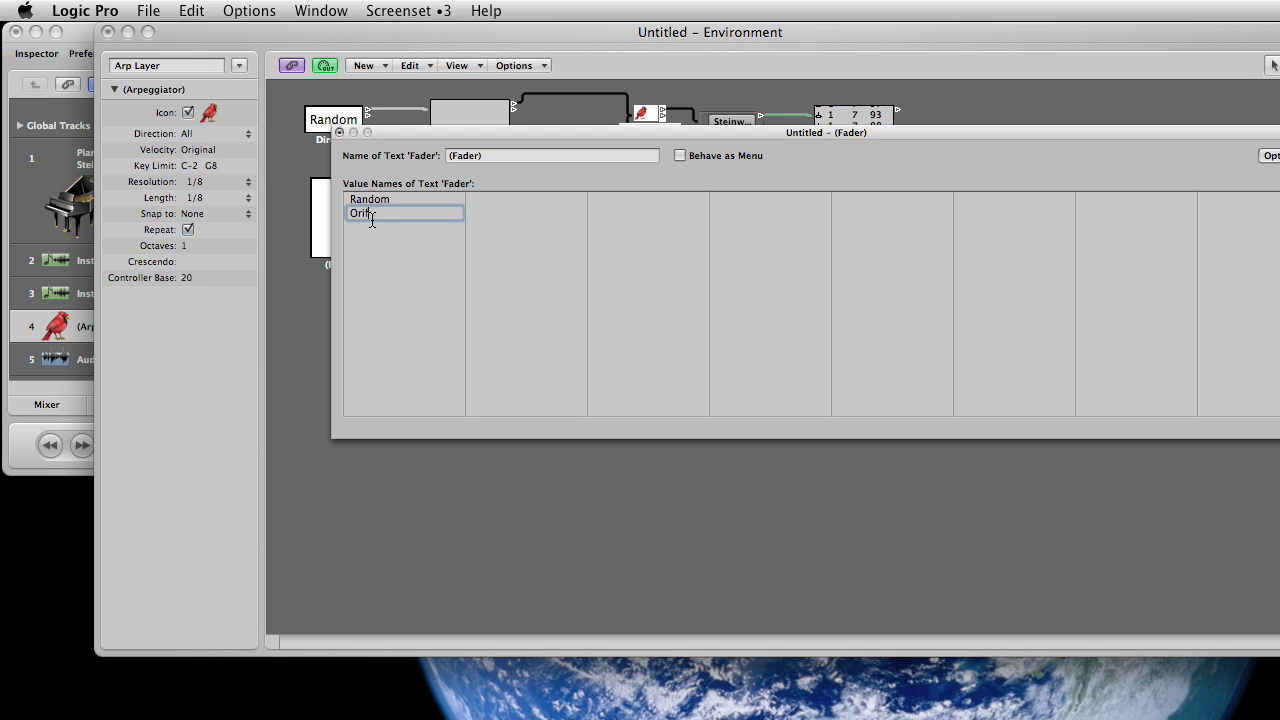
type("Original")
key("Return")
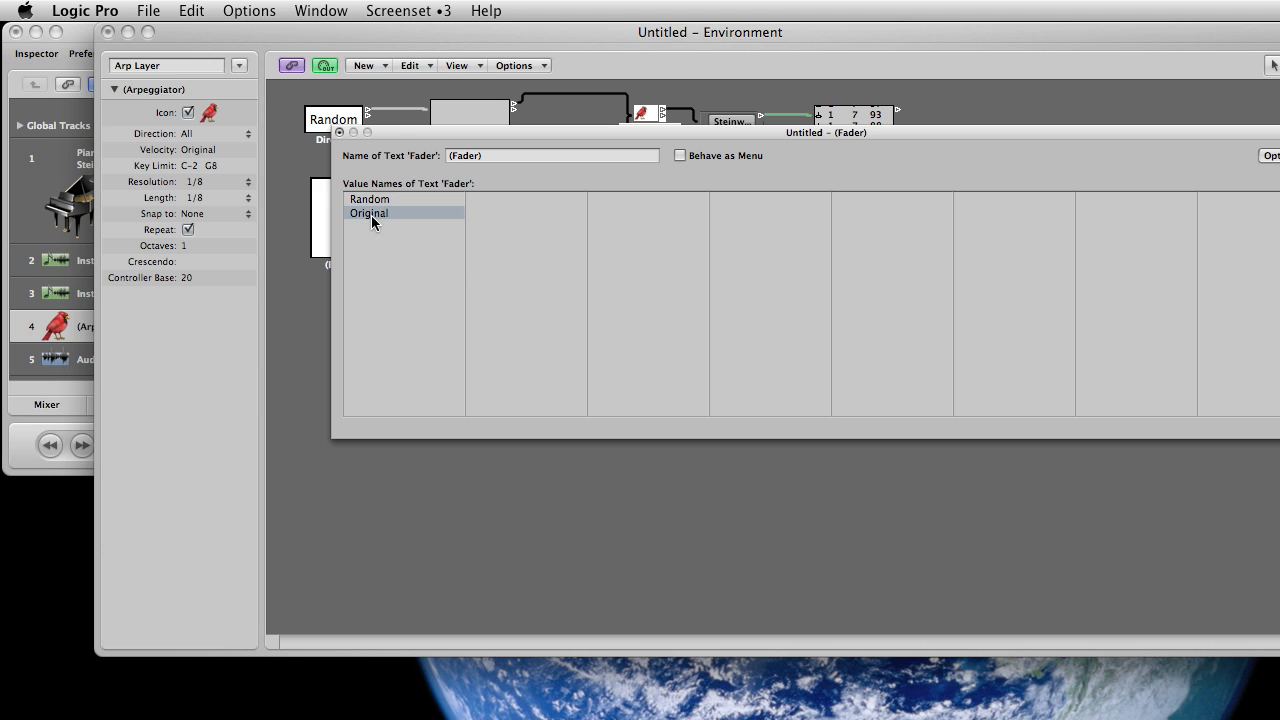
left_click(339, 133)
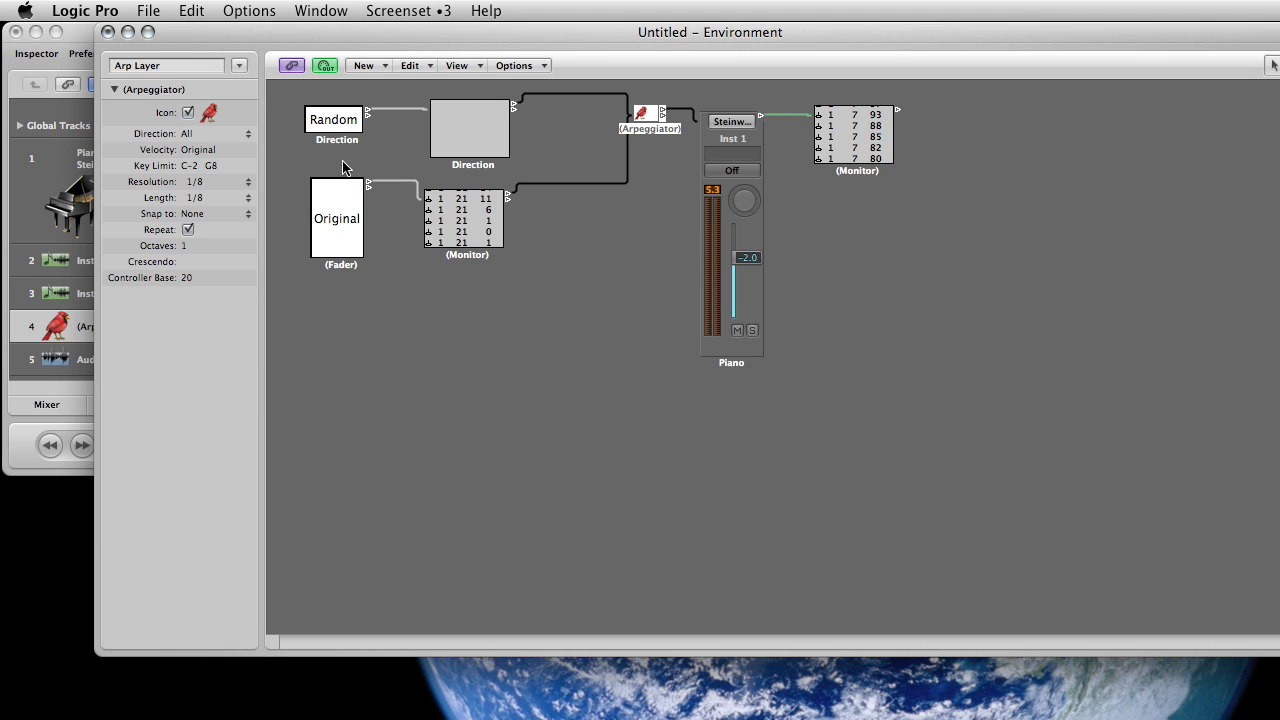
Test the velocity fader against the arpeggiator's Velocity parameter, sweeping through numeric values and ending on Original
left_click_drag(335, 218, 335, 211)
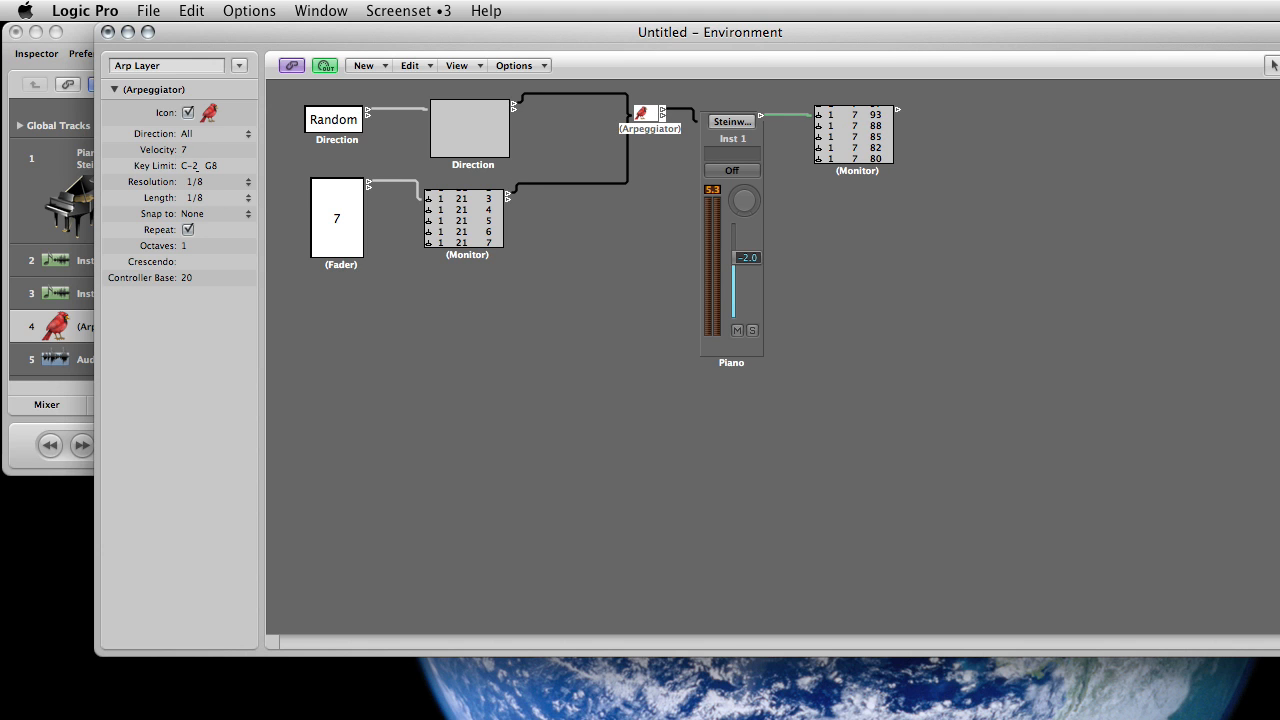
left_click_drag(338, 228, 340, 220)
left_click_drag(341, 193, 350, 403)
left_click_drag(341, 238, 343, 430)
left_click_drag(337, 228, 334, 217)
left_click(420, 287)
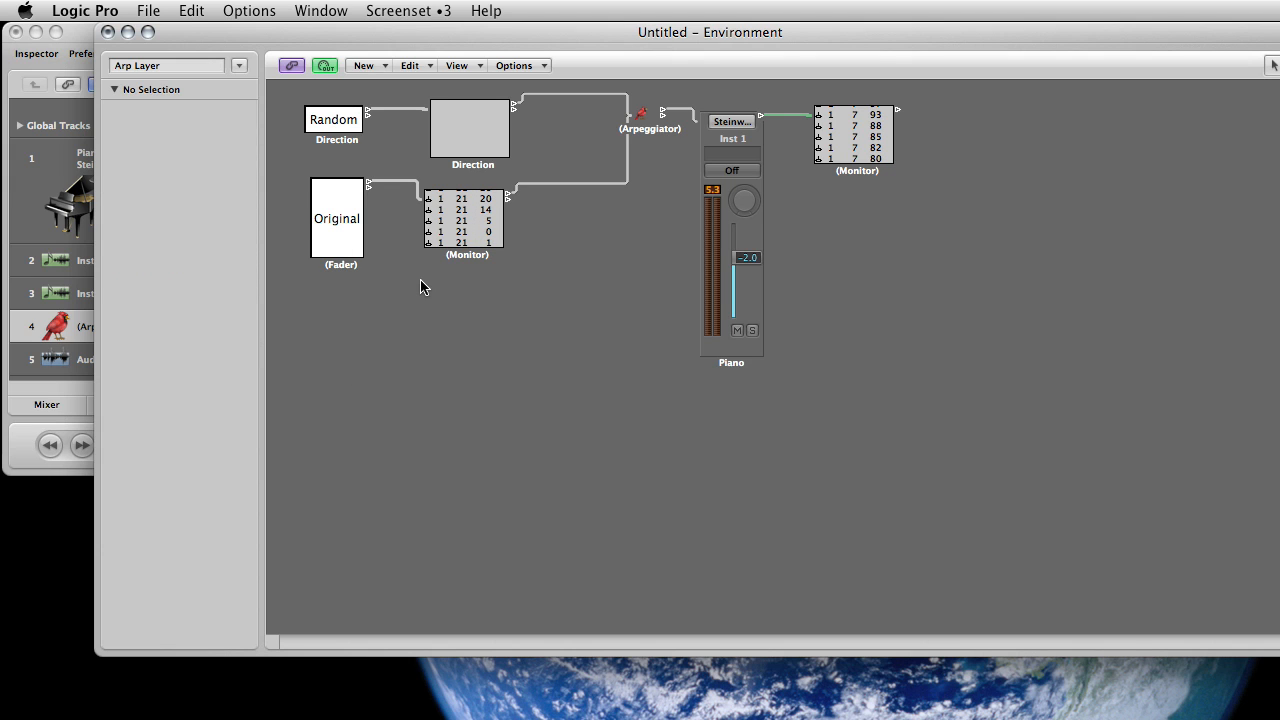
Shift the Environment window slightly sideways and select the arpeggiator to review its remaining parameters
left_click_drag(529, 37, 483, 35)
left_click(600, 119)
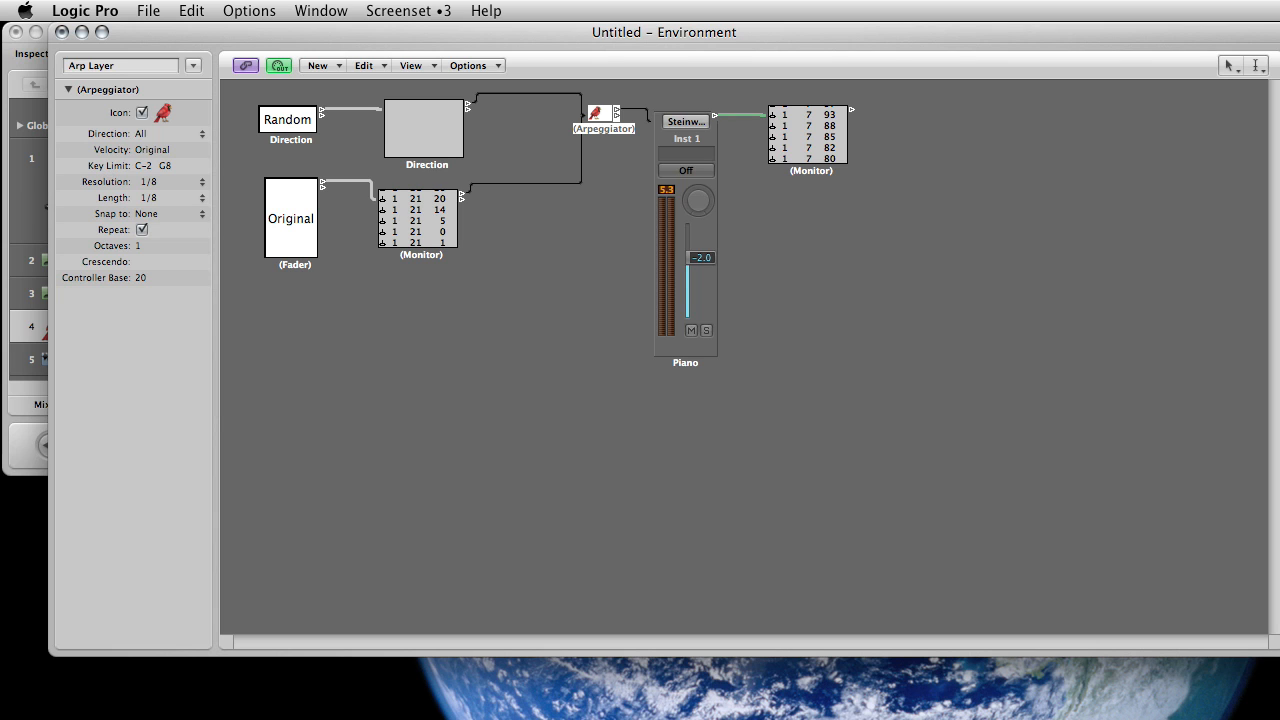
left_click_drag(140, 168, 137, 207)
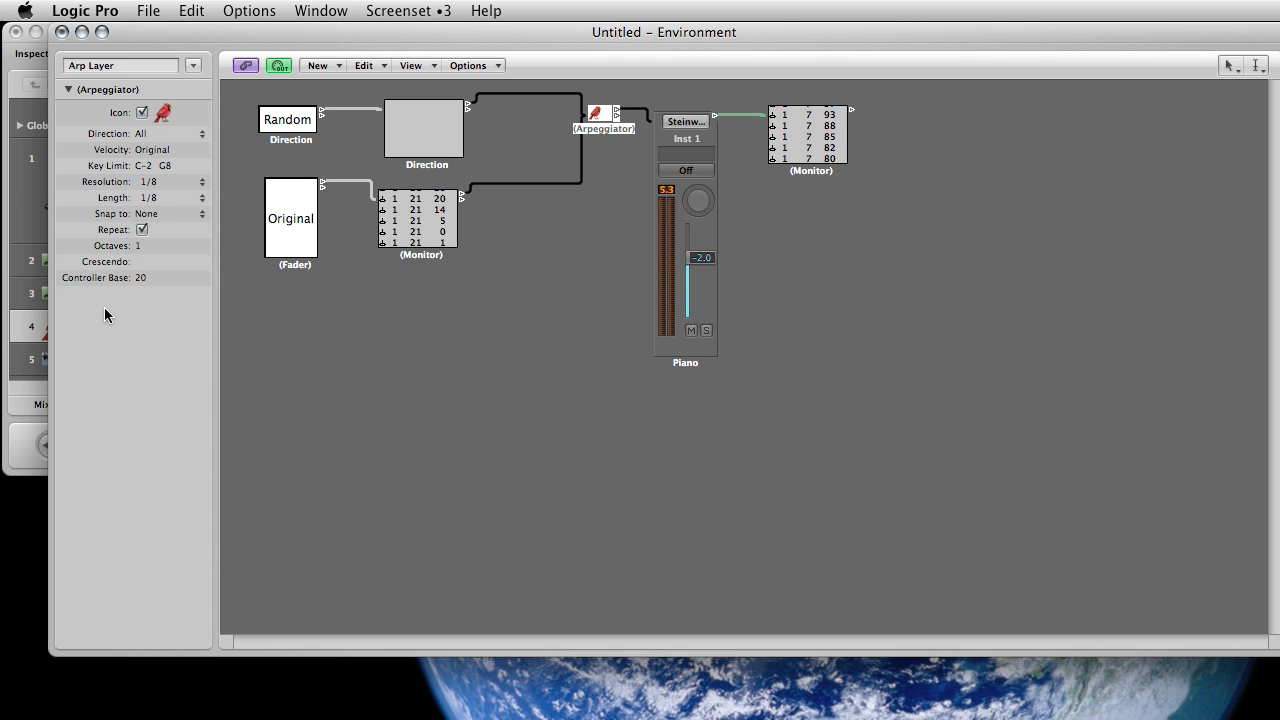
mouse_move(3, 281)
left_click(33, 255)
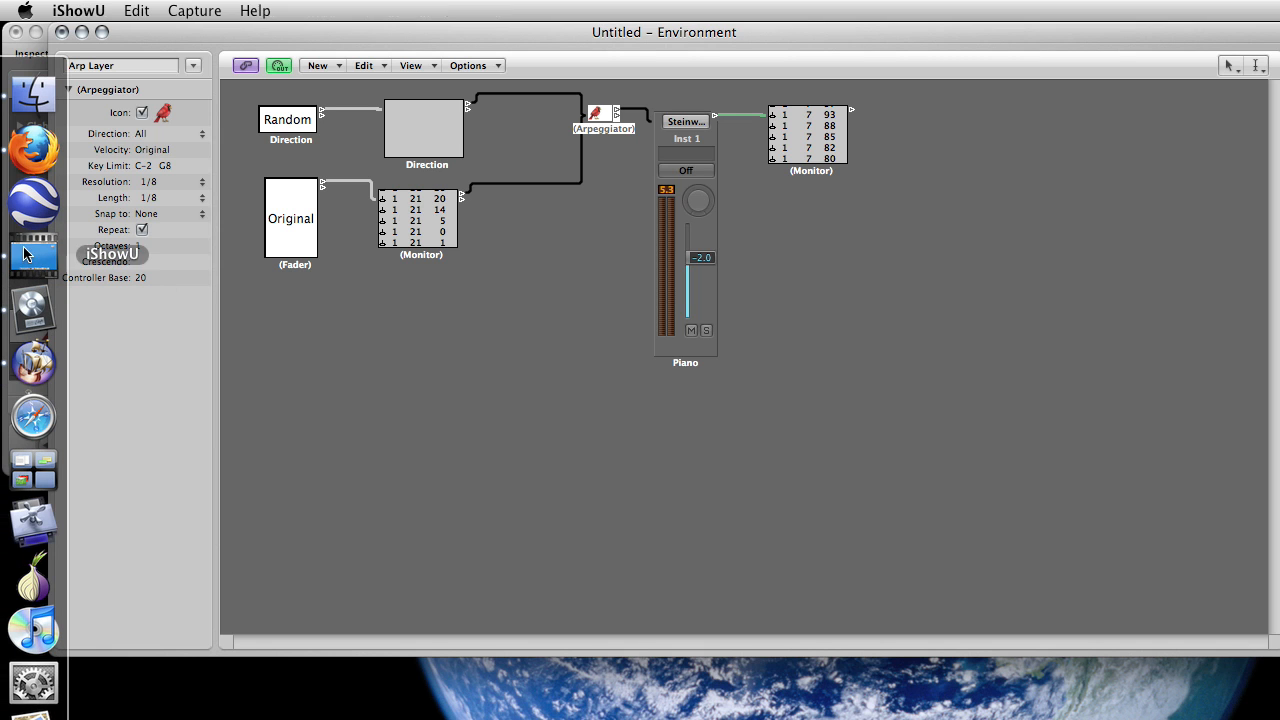